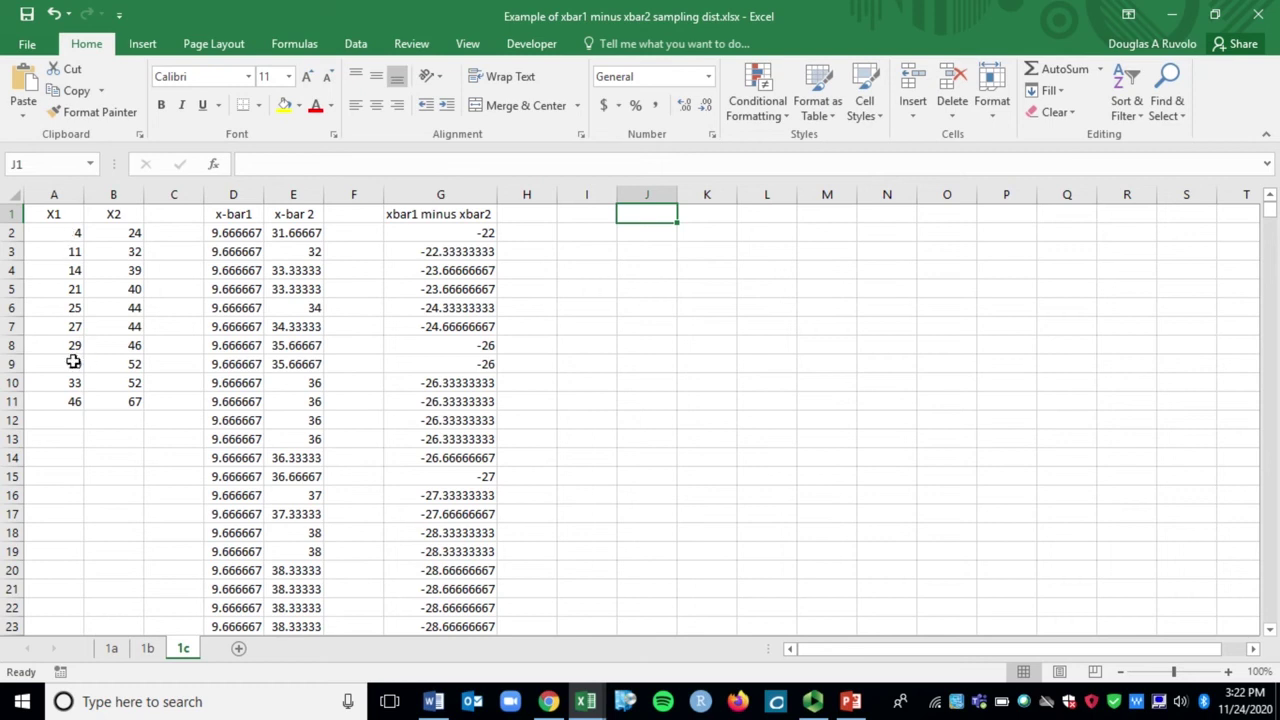
Examine the X1 values in A2:A11 and the X2 values in B2:B11, including the average of each population.
left_click(71, 219)
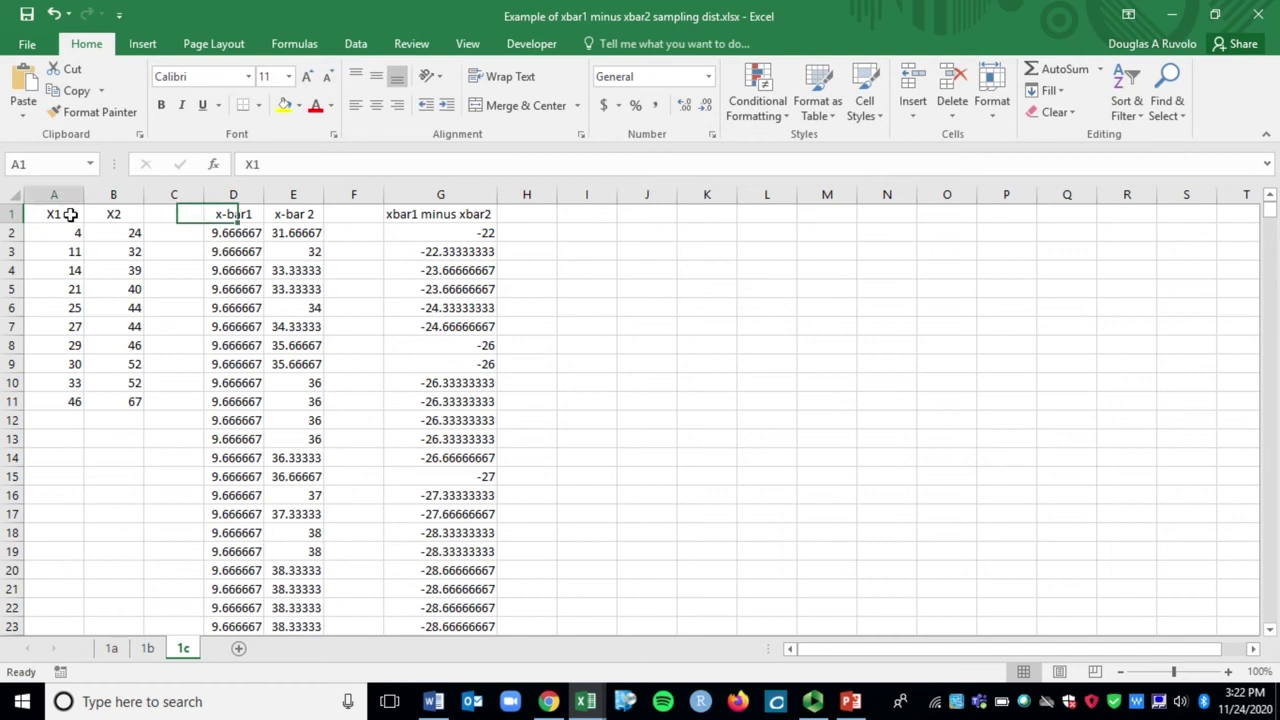
left_click_drag(78, 233, 76, 401)
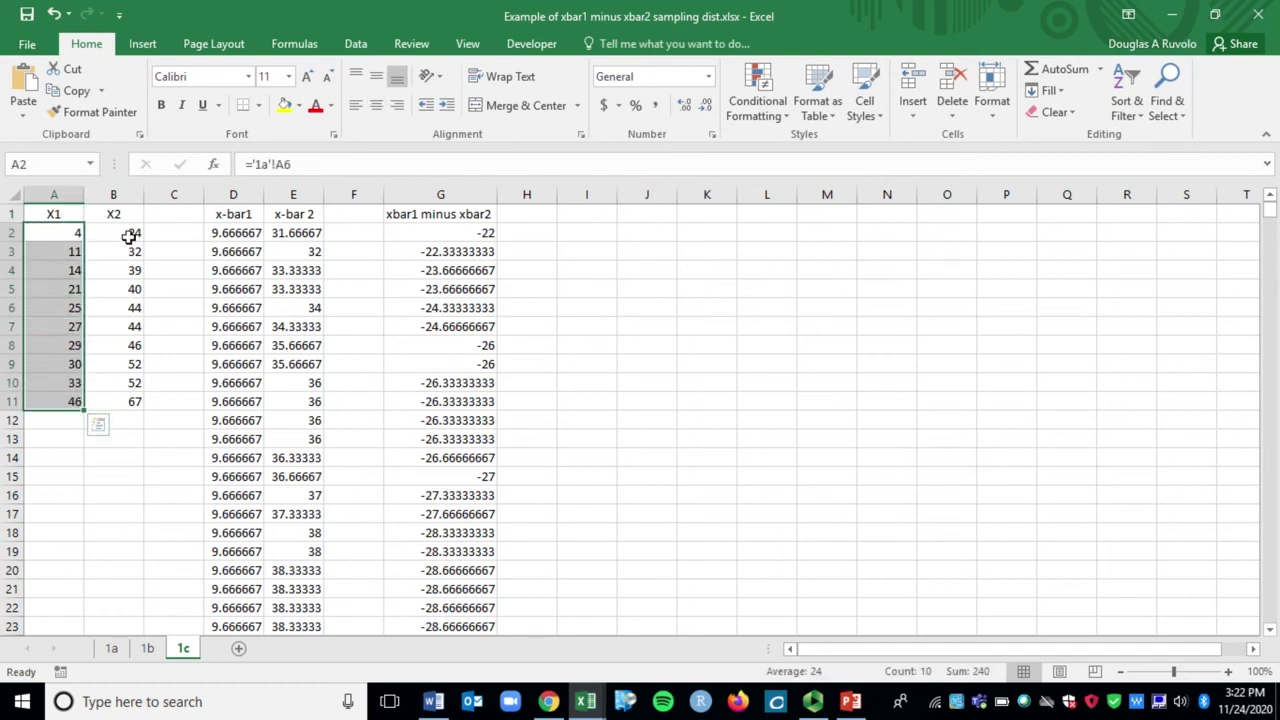
left_click_drag(128, 231, 123, 402)
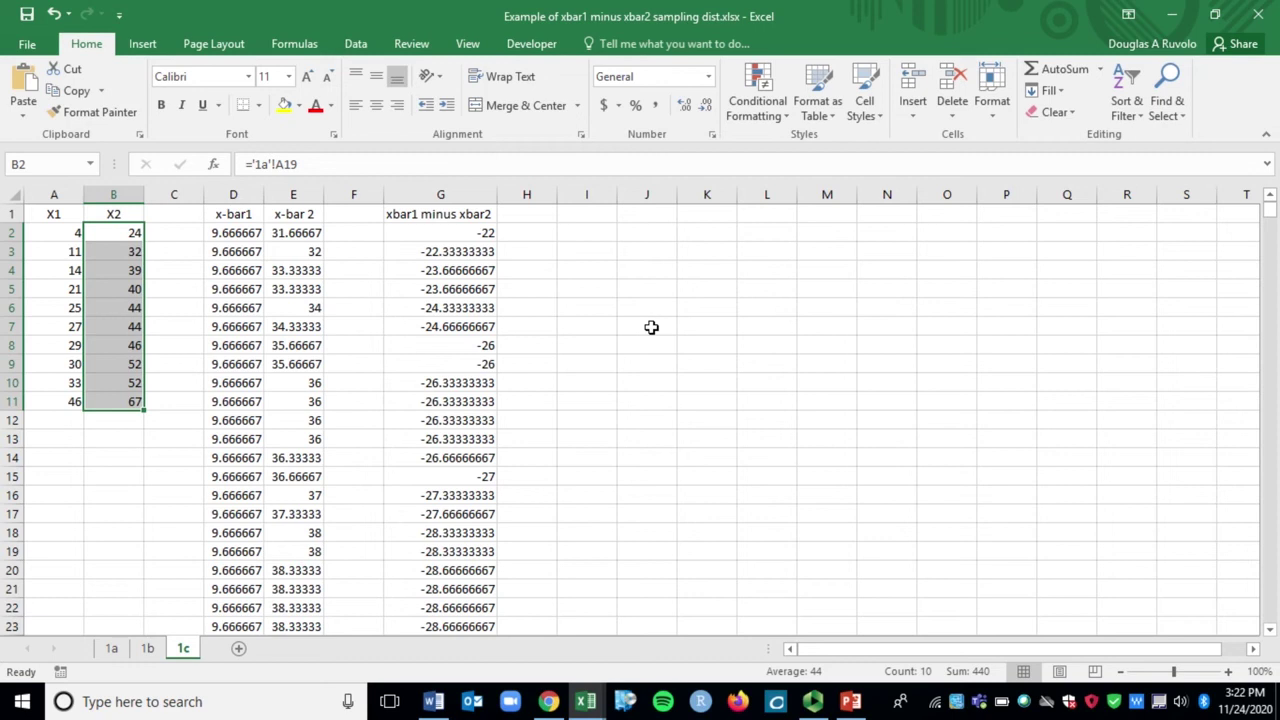
key("ctrl+v")
left_click_drag(70, 235, 72, 402)
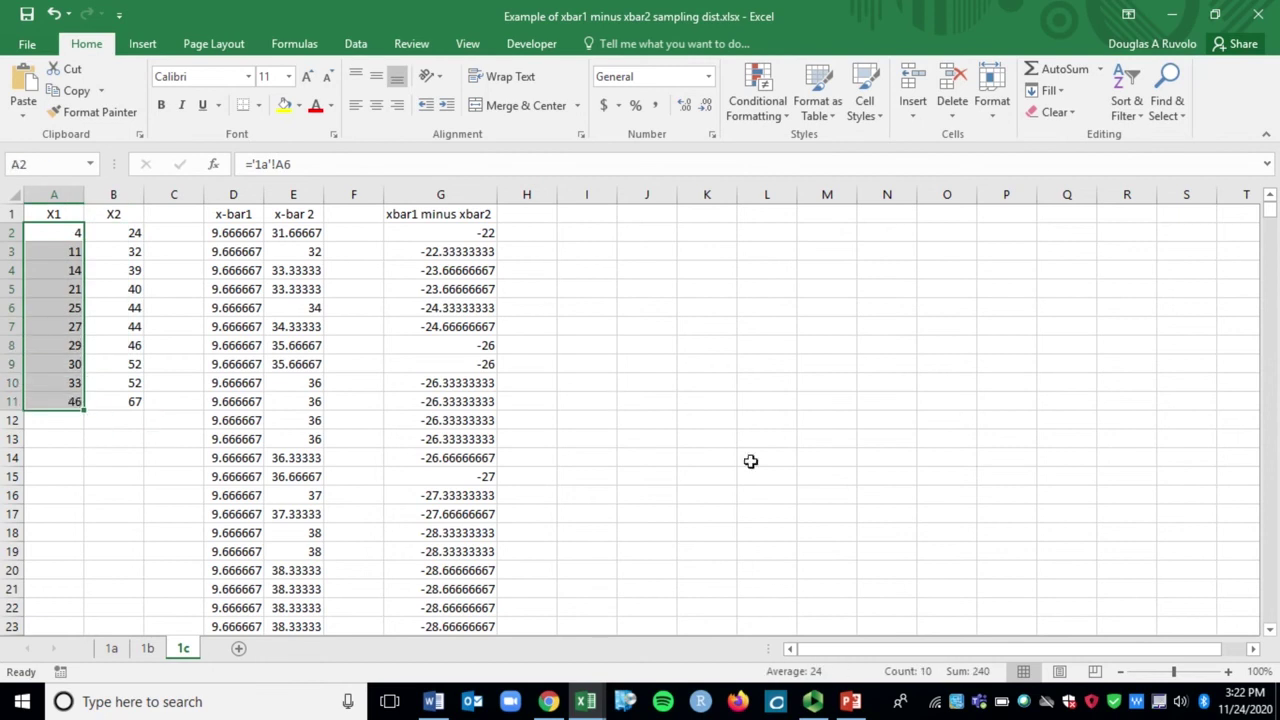
key("ctrl+v")
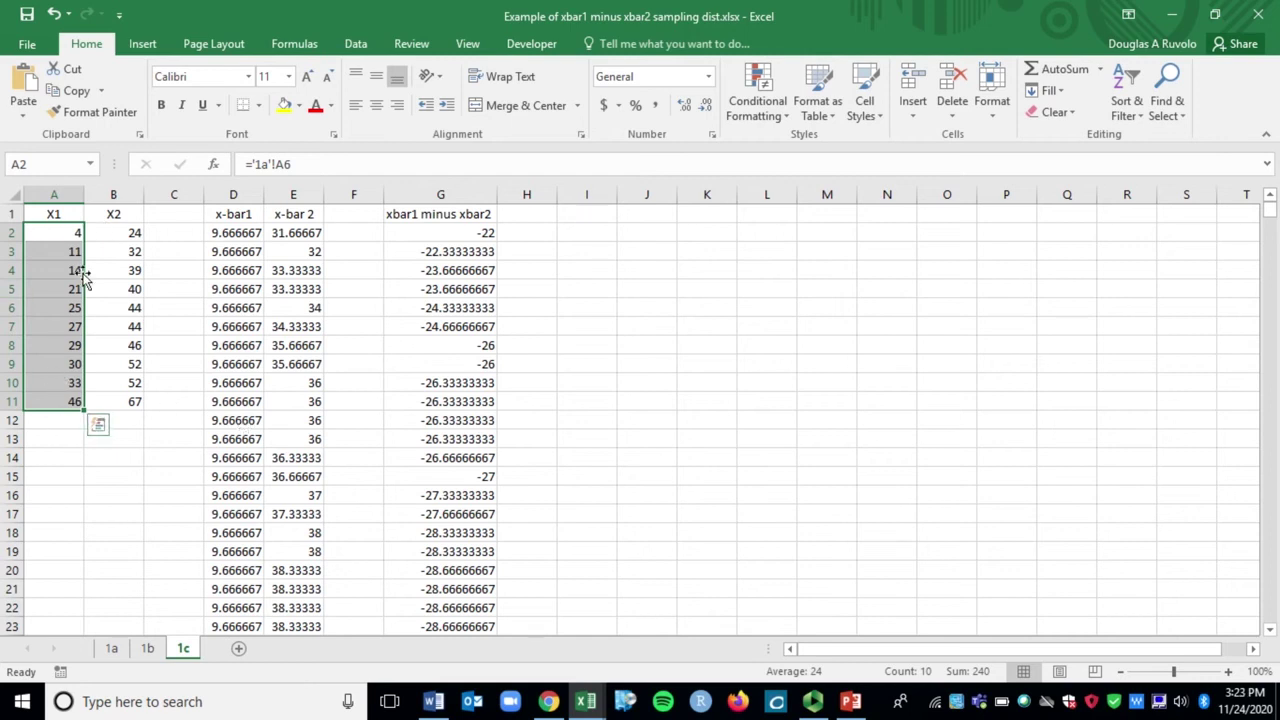
key("Escape")
key("ctrl+v")
left_click_drag(126, 232, 120, 401)
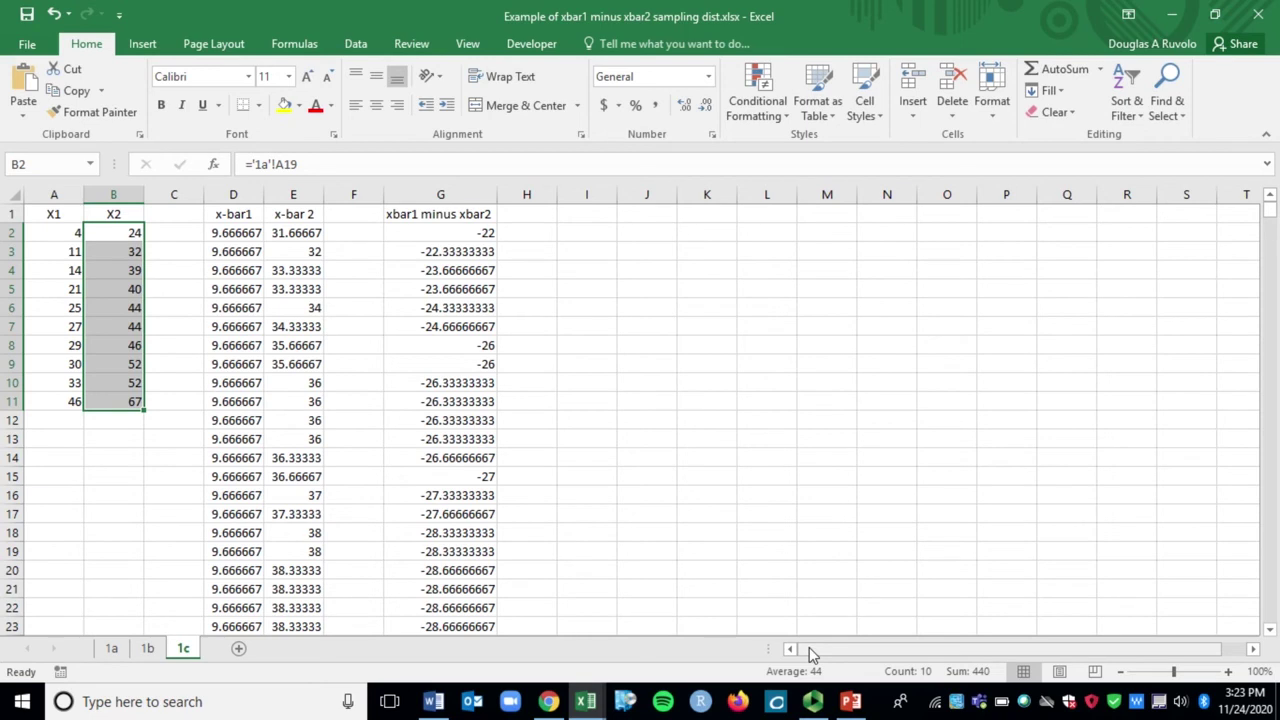
left_click(663, 307)
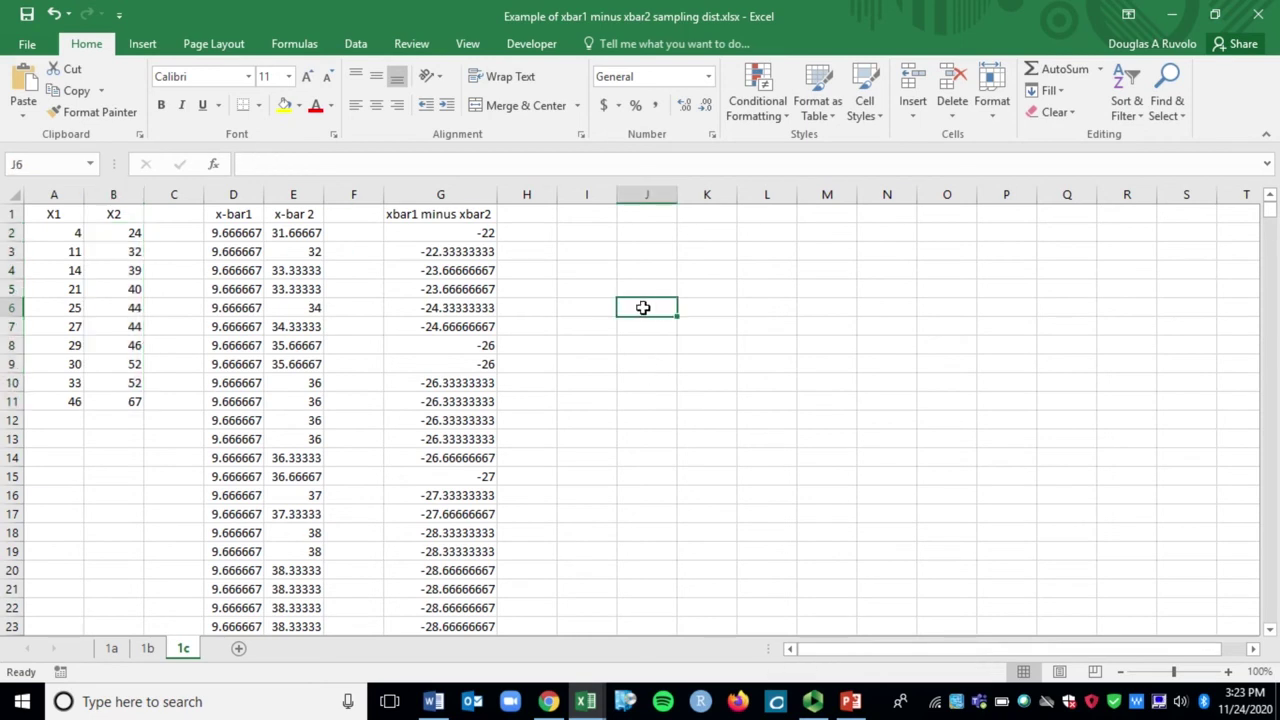
Check the sample means in D2 and E2 against the averages of A2:A4 and B2:B4, and examine their difference in G2.
left_click(243, 233)
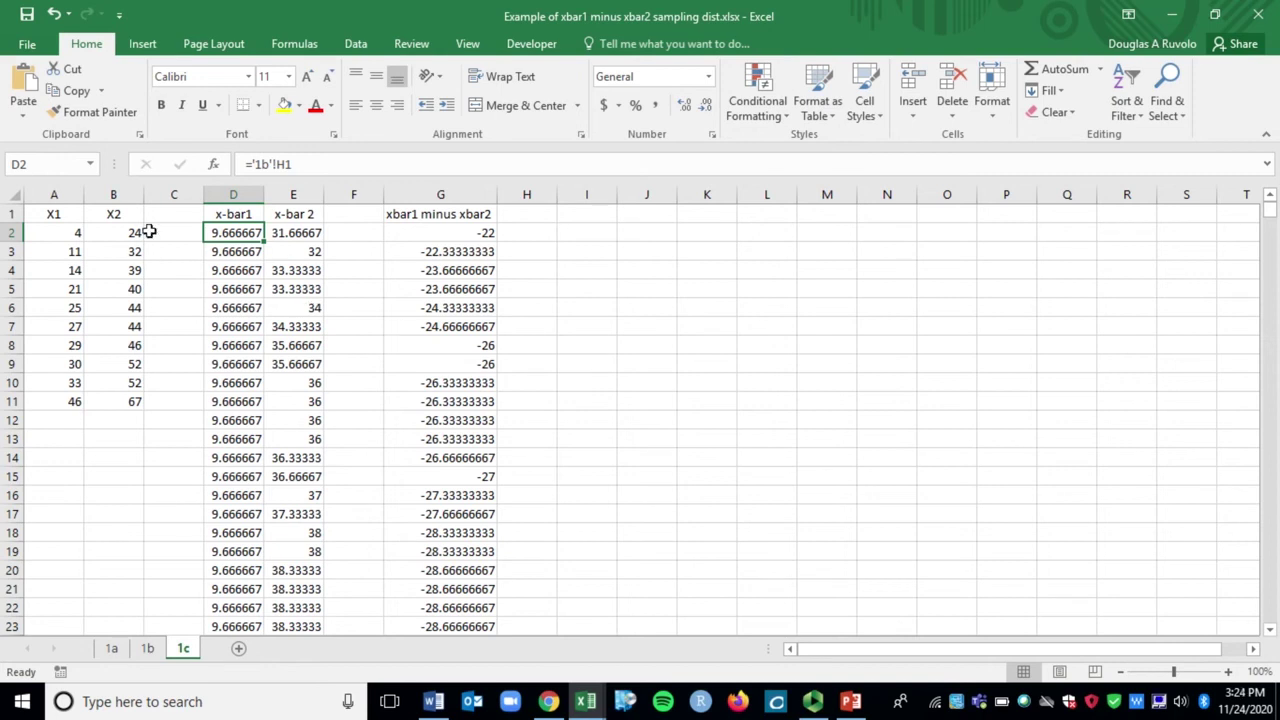
left_click_drag(63, 236, 62, 264)
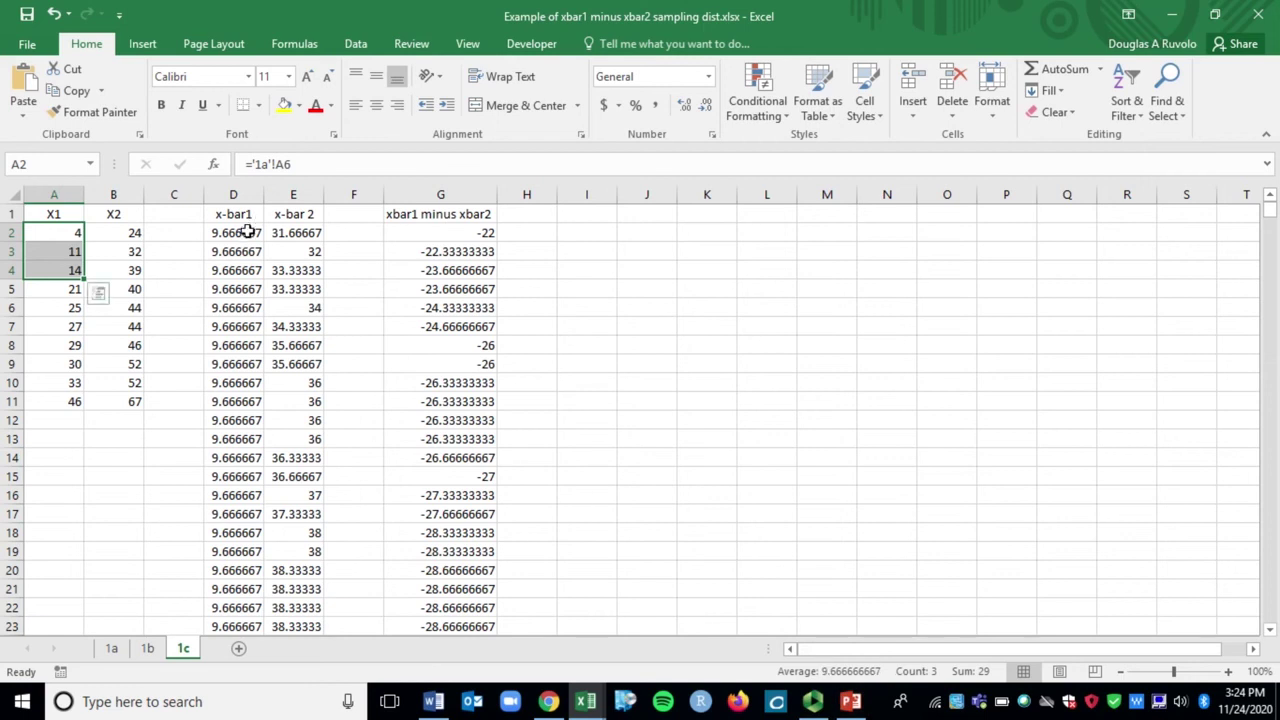
left_click(300, 233)
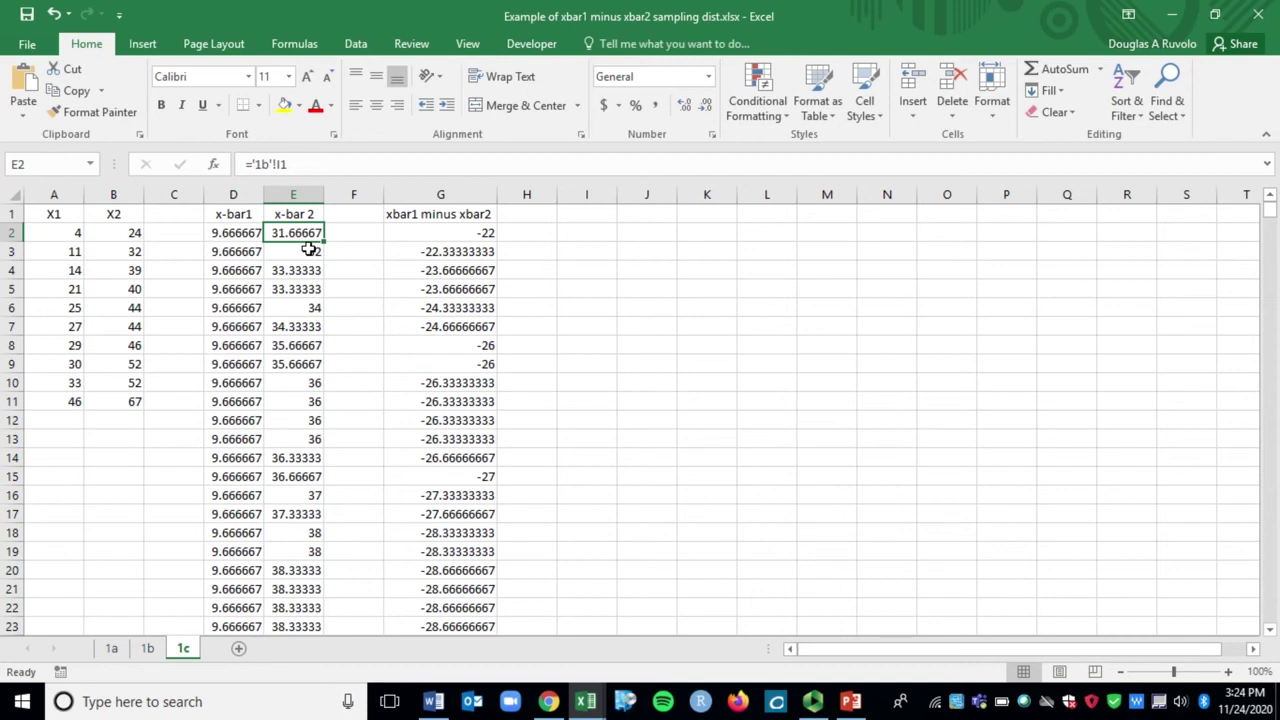
left_click_drag(126, 234, 126, 272)
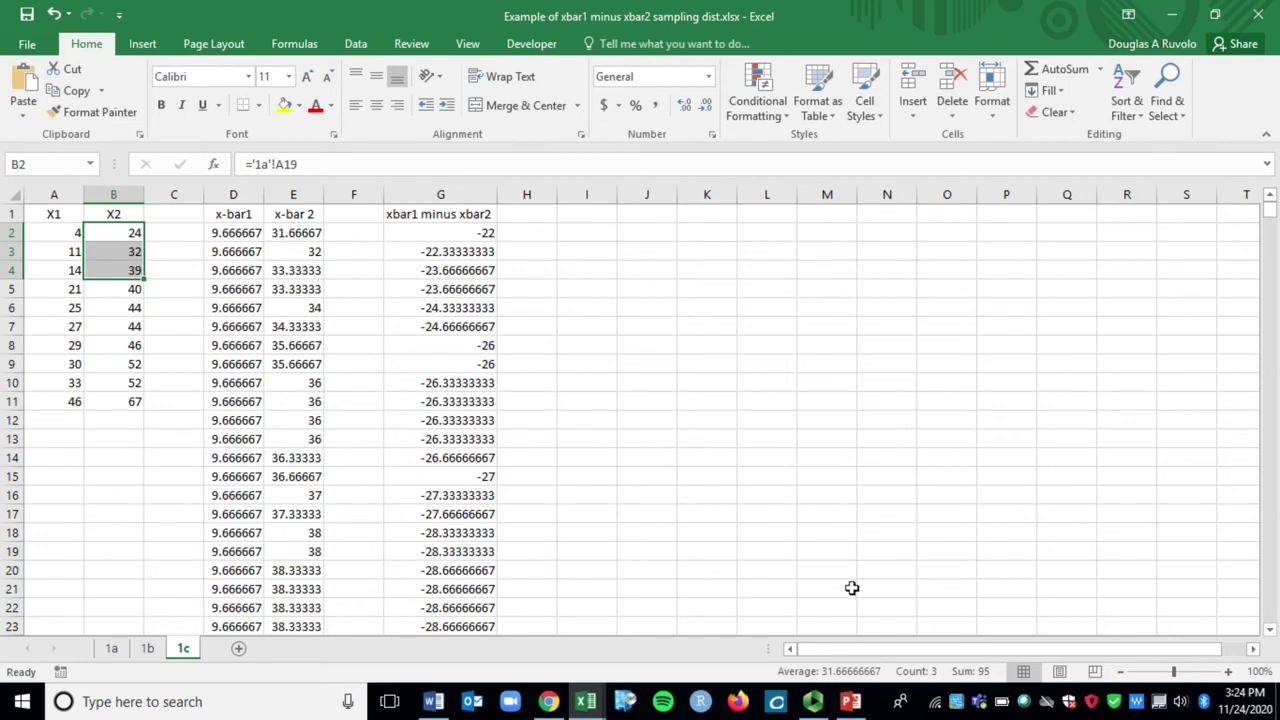
left_click(299, 236)
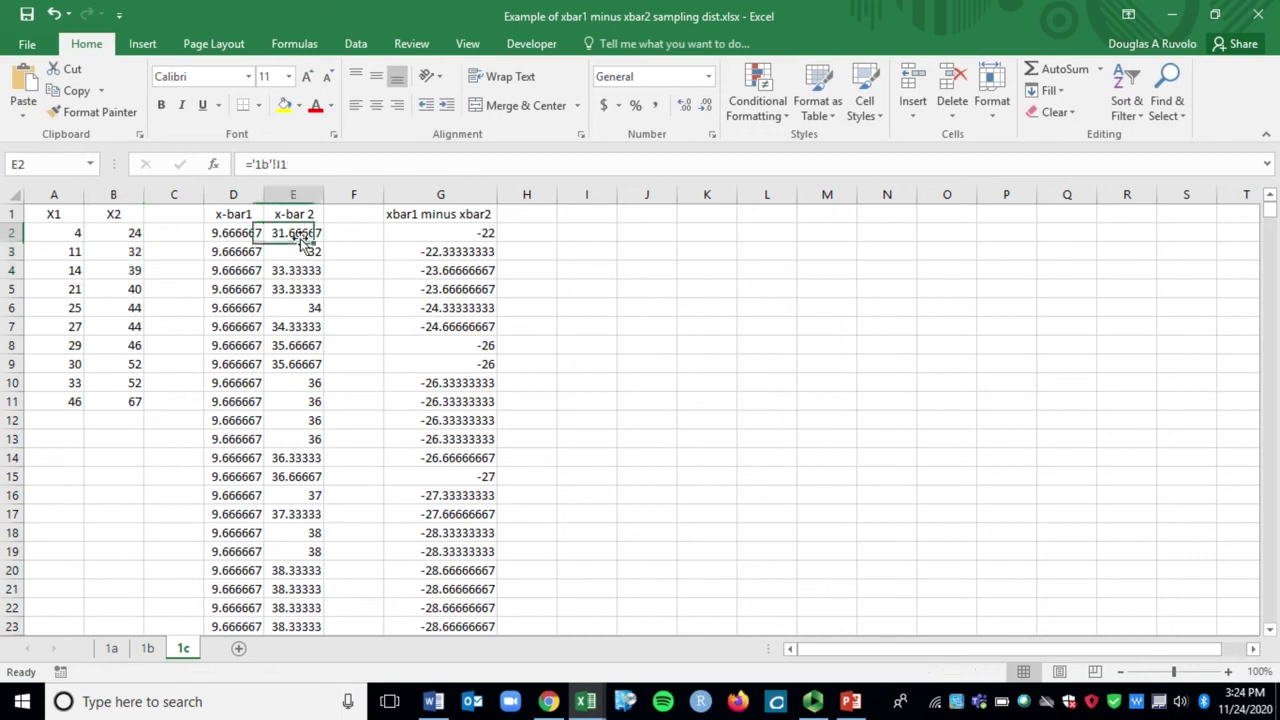
left_click(241, 230)
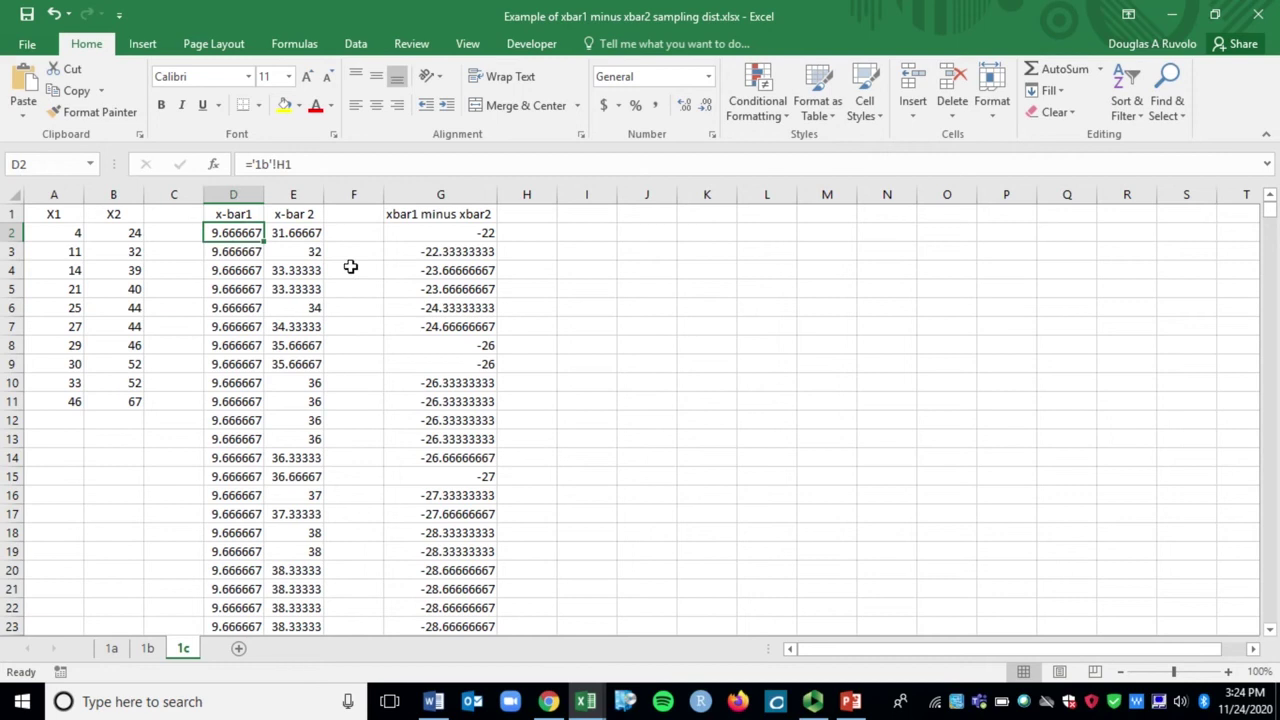
left_click(300, 232)
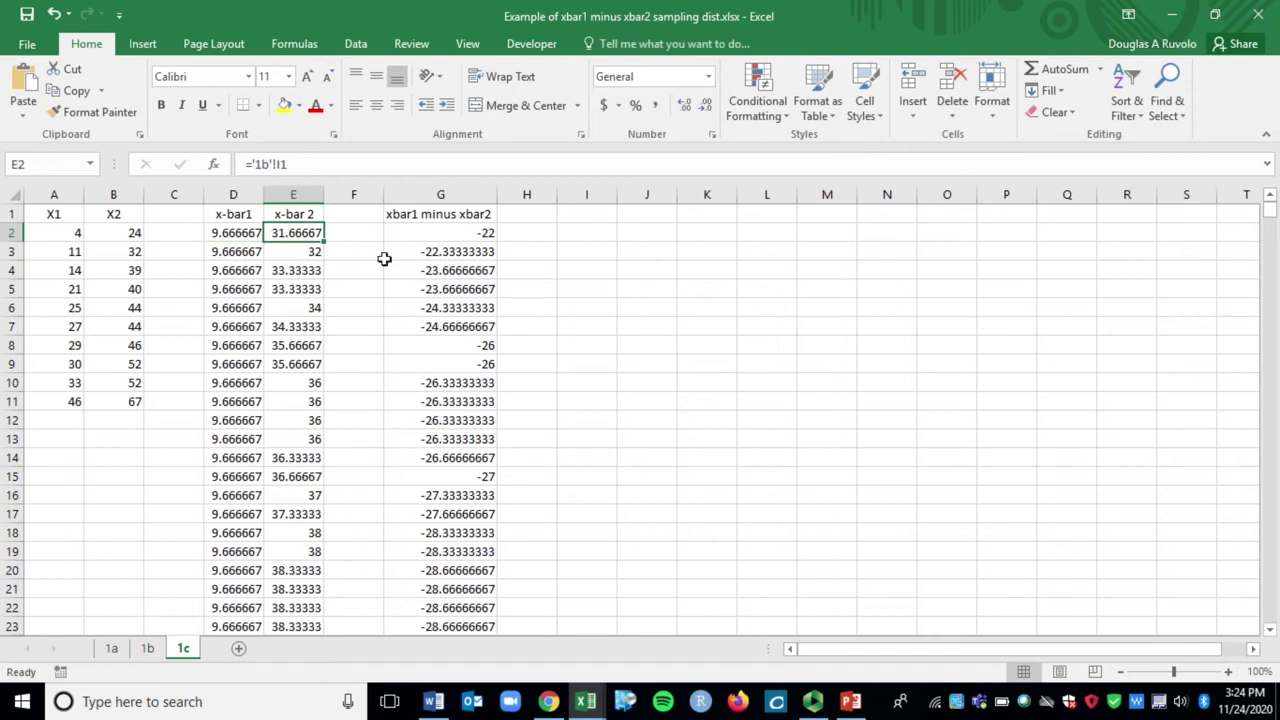
left_click(478, 217)
left_click(488, 236)
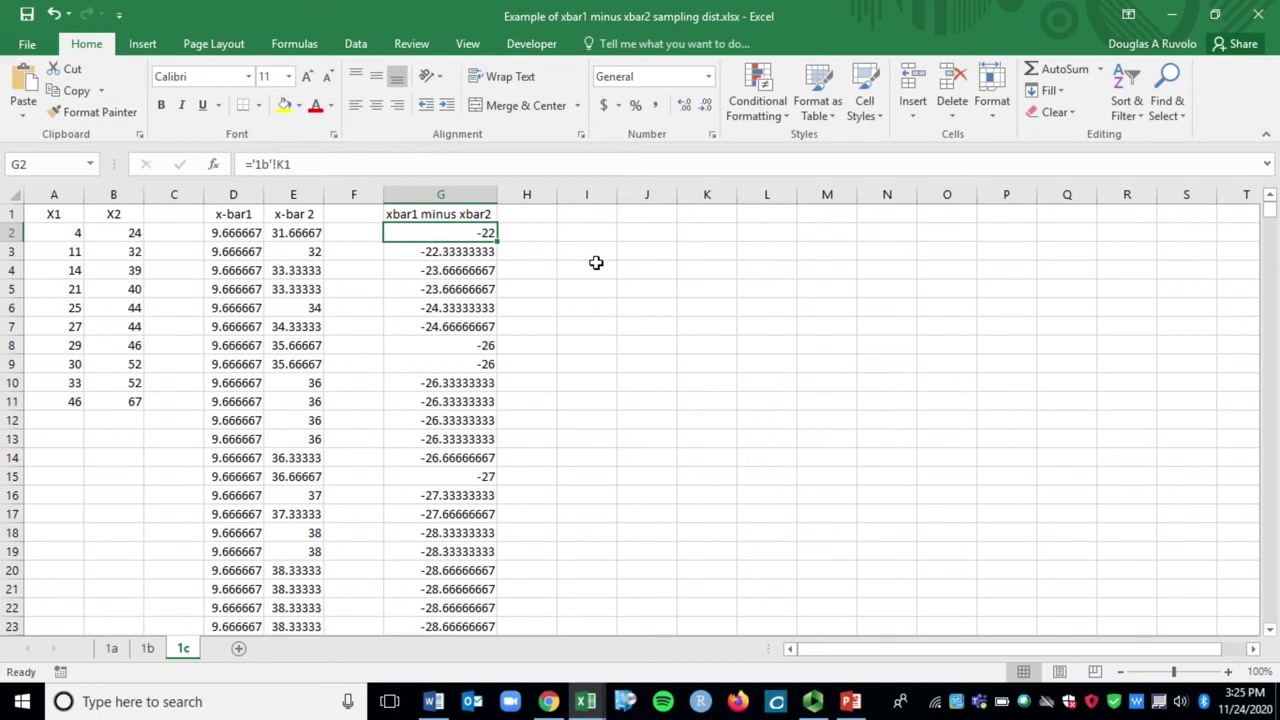
Check the sample means in D3 and E3 against the average of A2:A4 and the average of B2, B3 and B5.
left_click(233, 255)
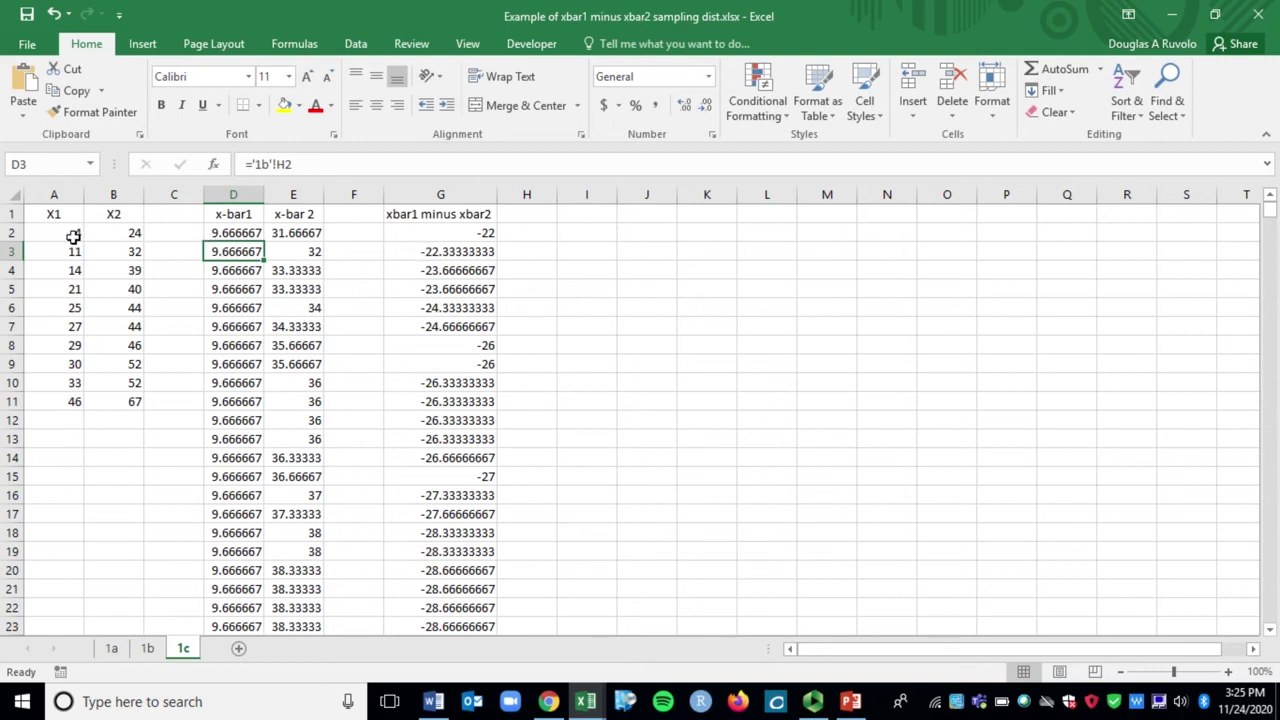
left_click_drag(73, 236, 71, 272)
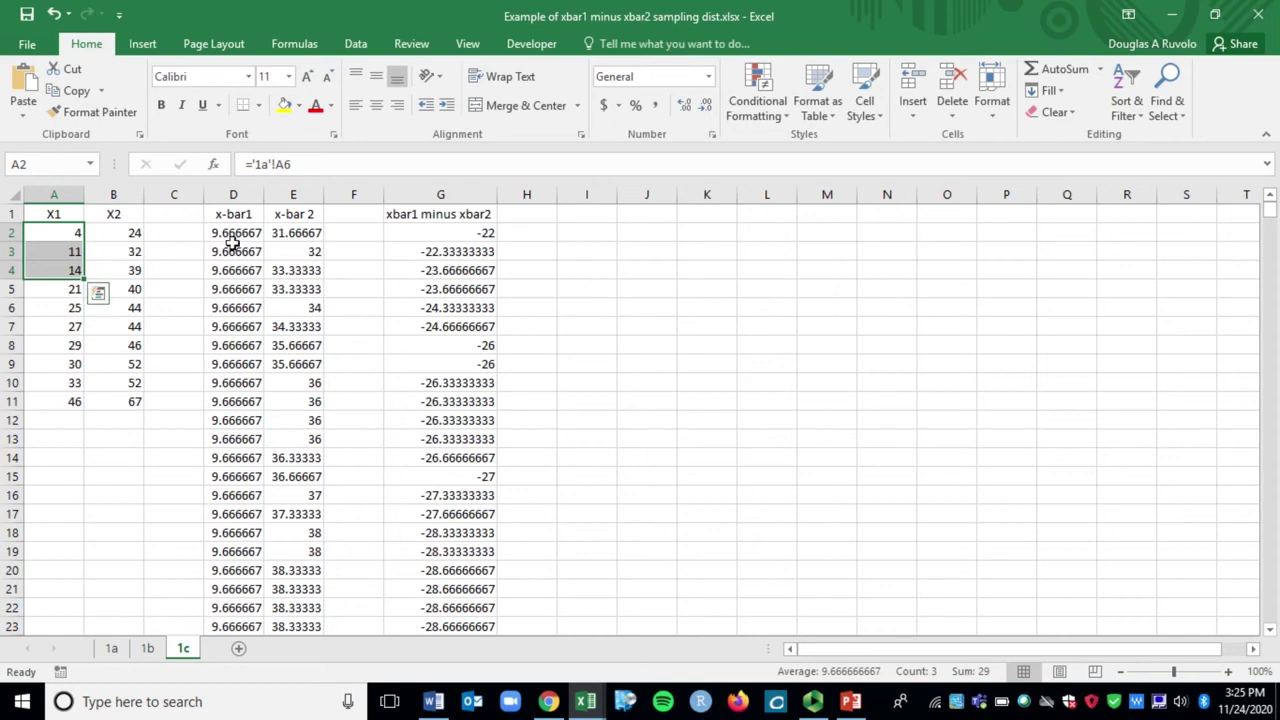
left_click(316, 257)
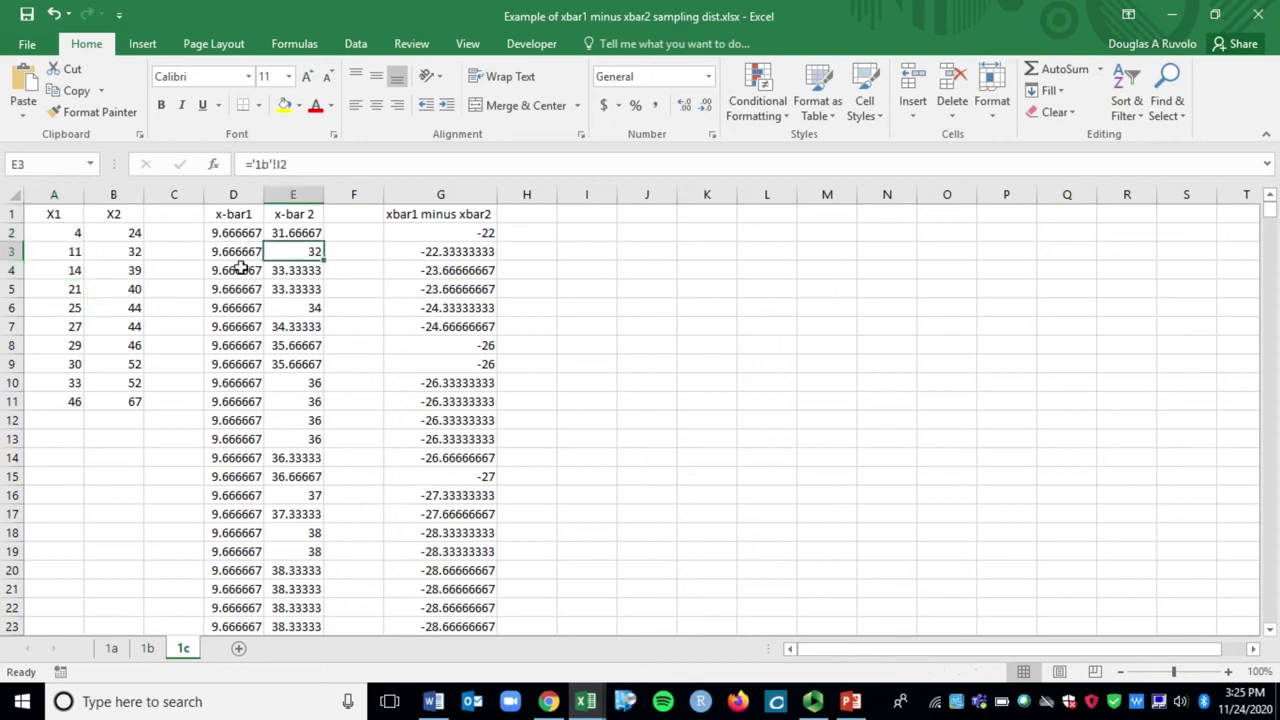
left_click_drag(140, 233, 136, 254)
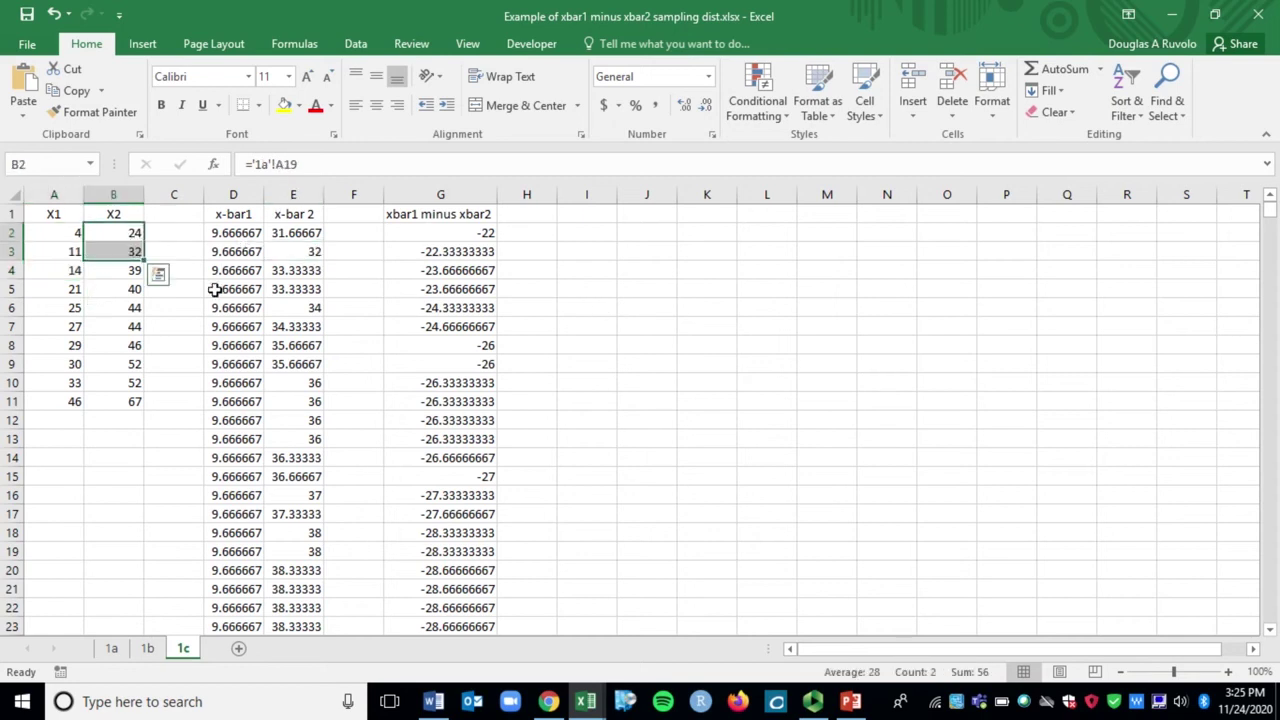
left_click(130, 288, "ctrl")
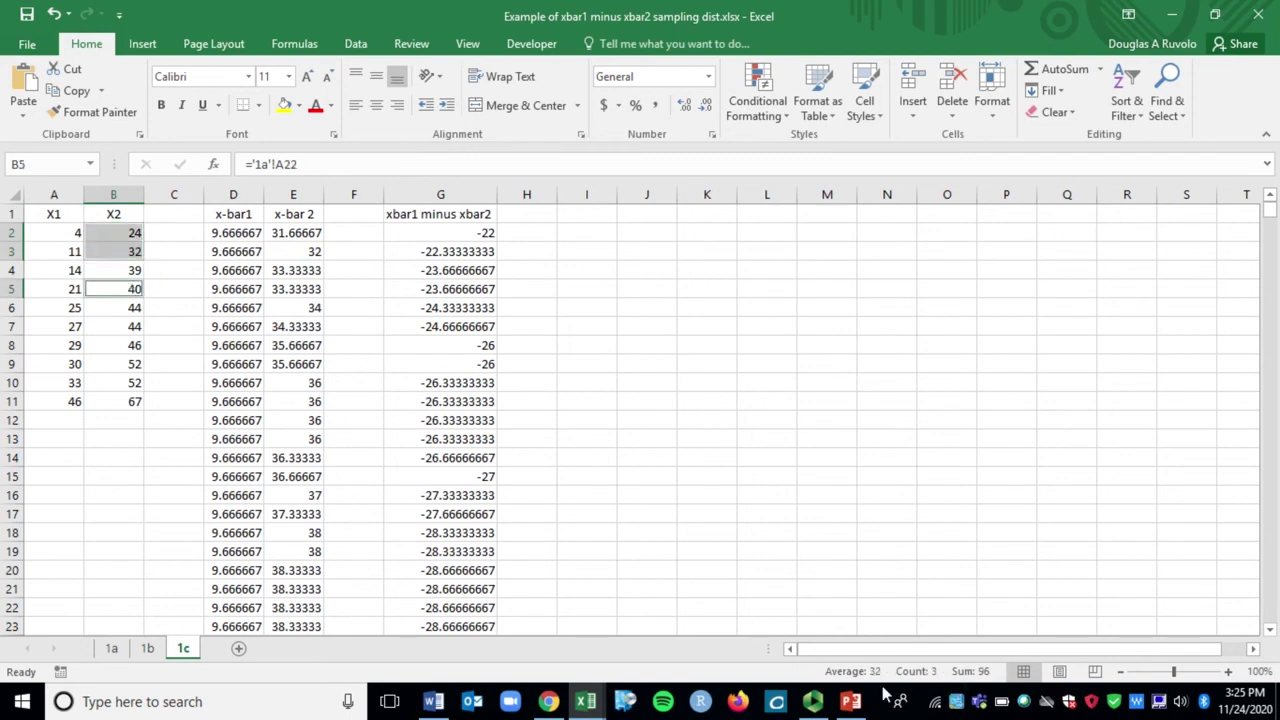
left_click(249, 253)
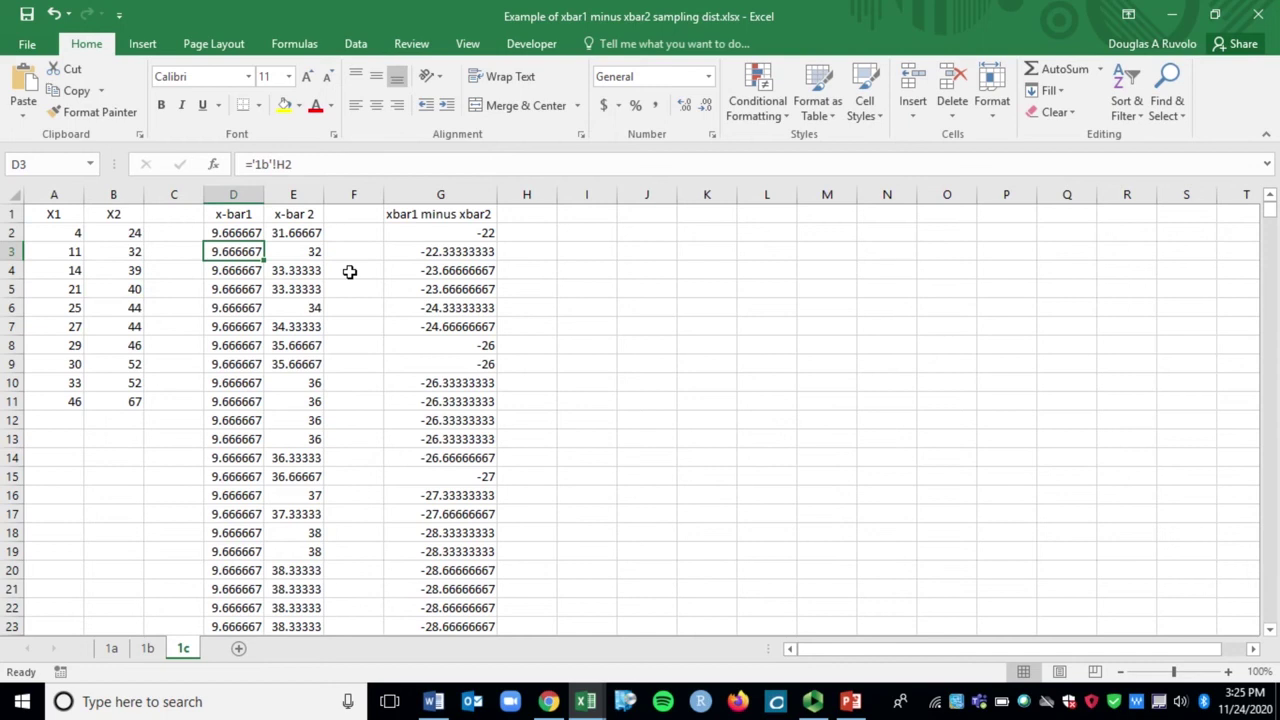
left_click_drag(69, 234, 72, 273)
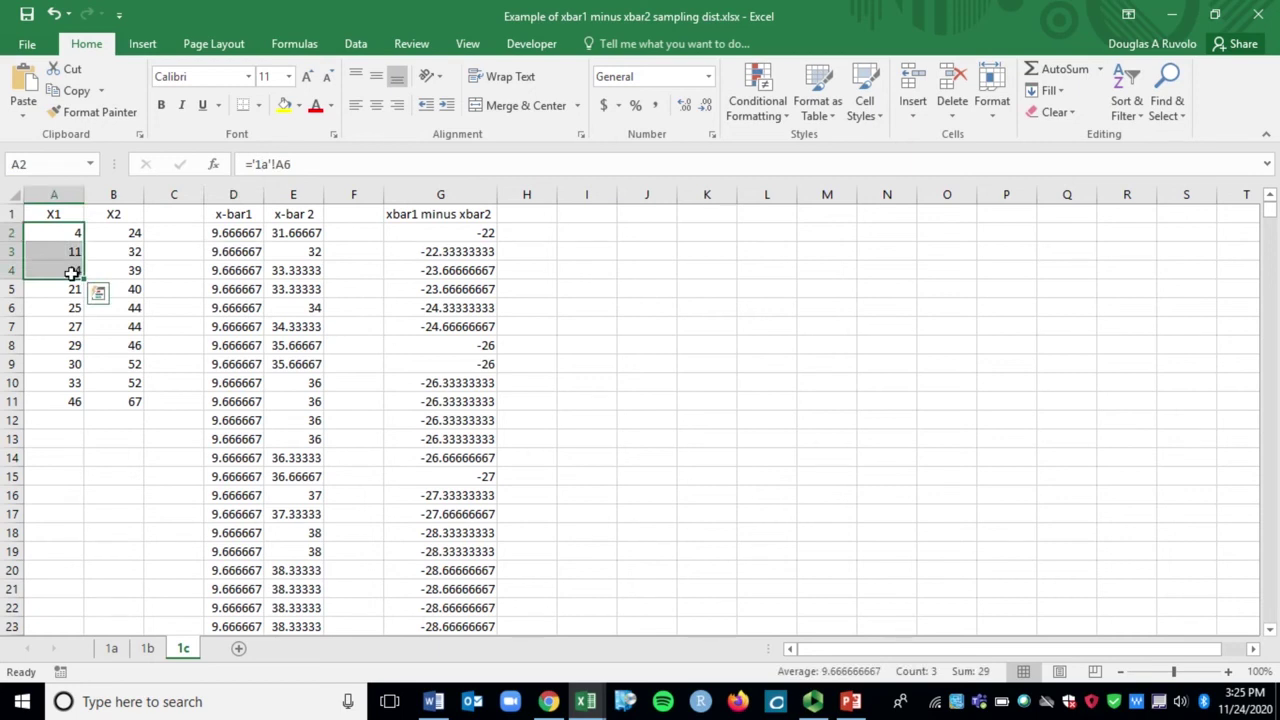
left_click(901, 417)
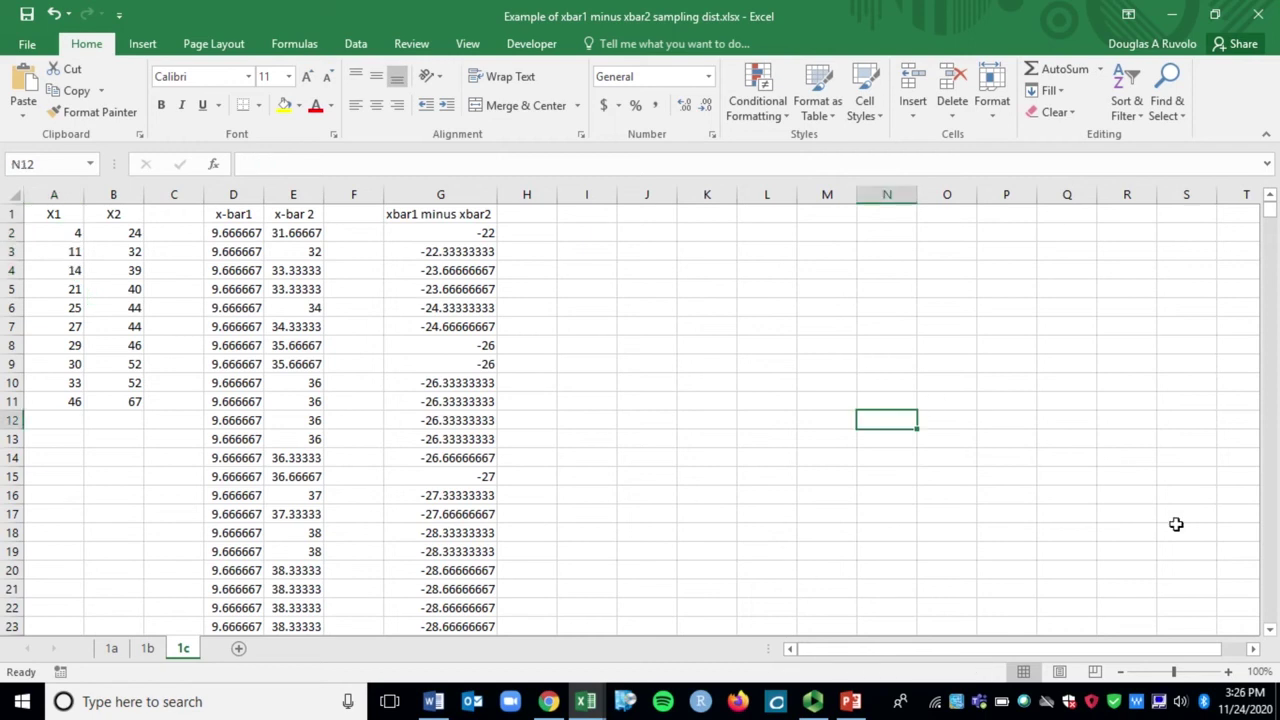
Locate the second distinct x-bar1 value in D122 and check it against the average of A2, A3 and A5.
scroll(1275, 610, "down", 15)
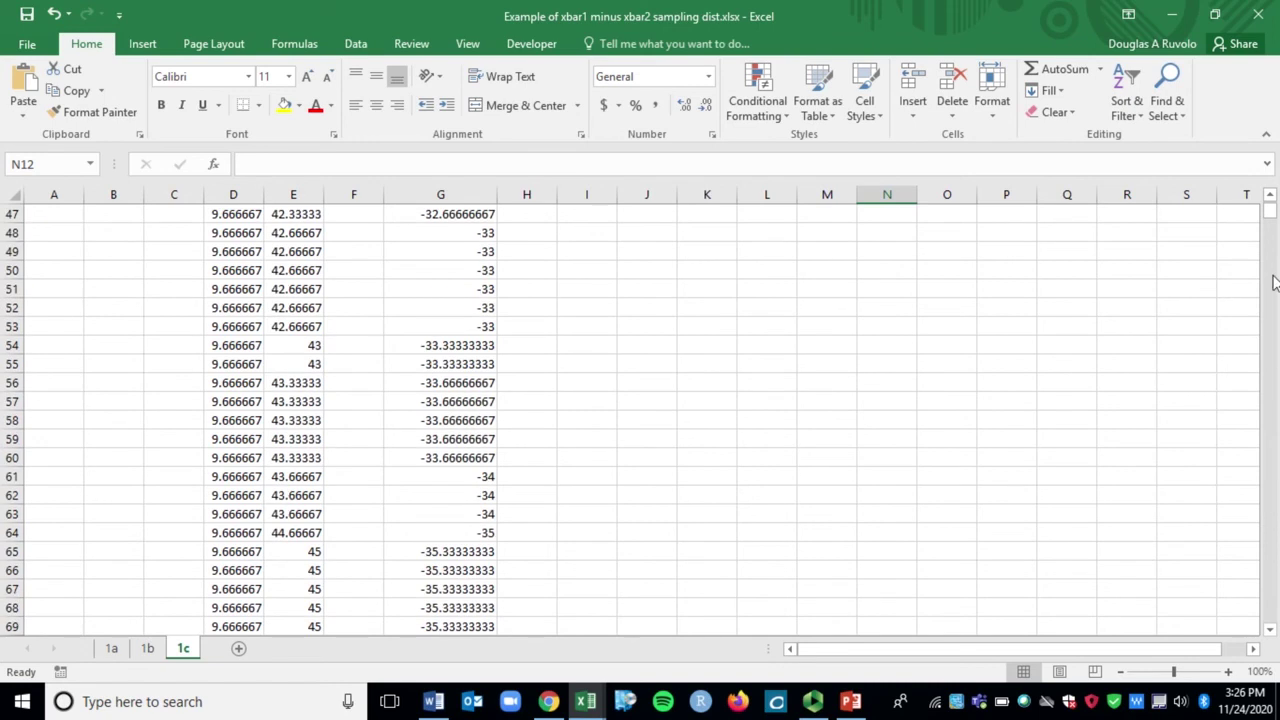
left_click(1273, 585)
left_click(1273, 585)
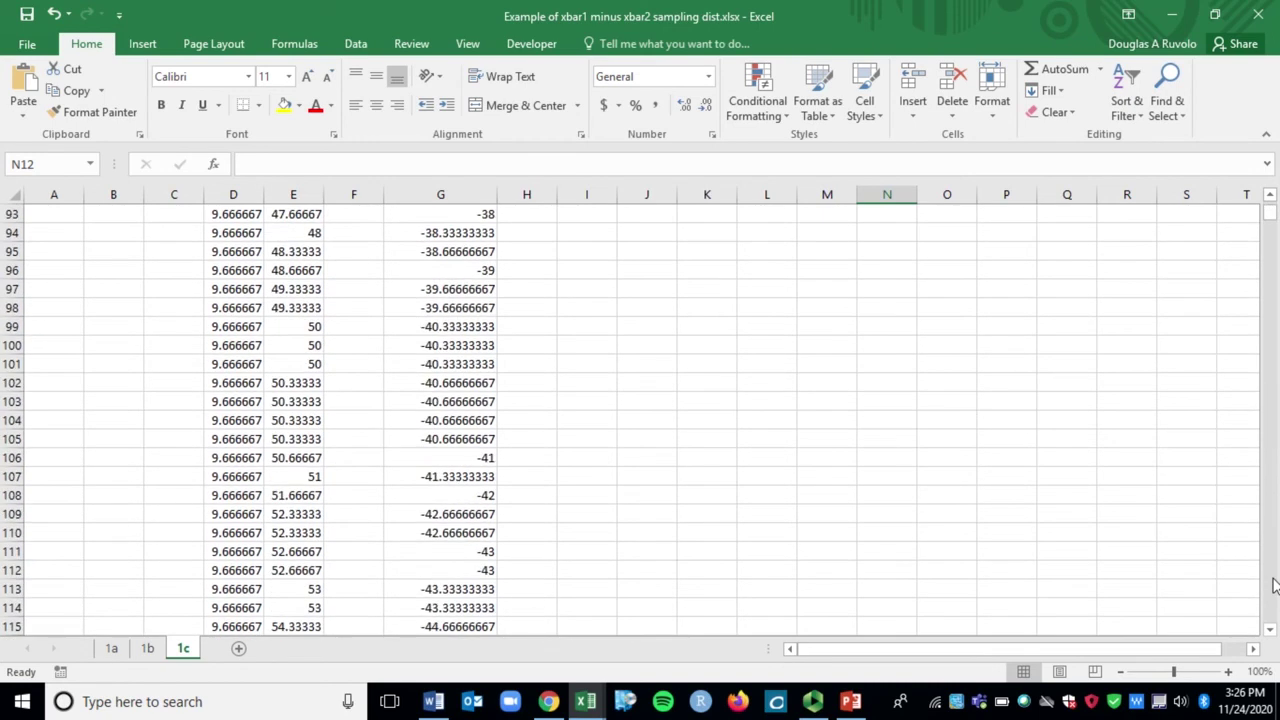
left_click(1273, 585)
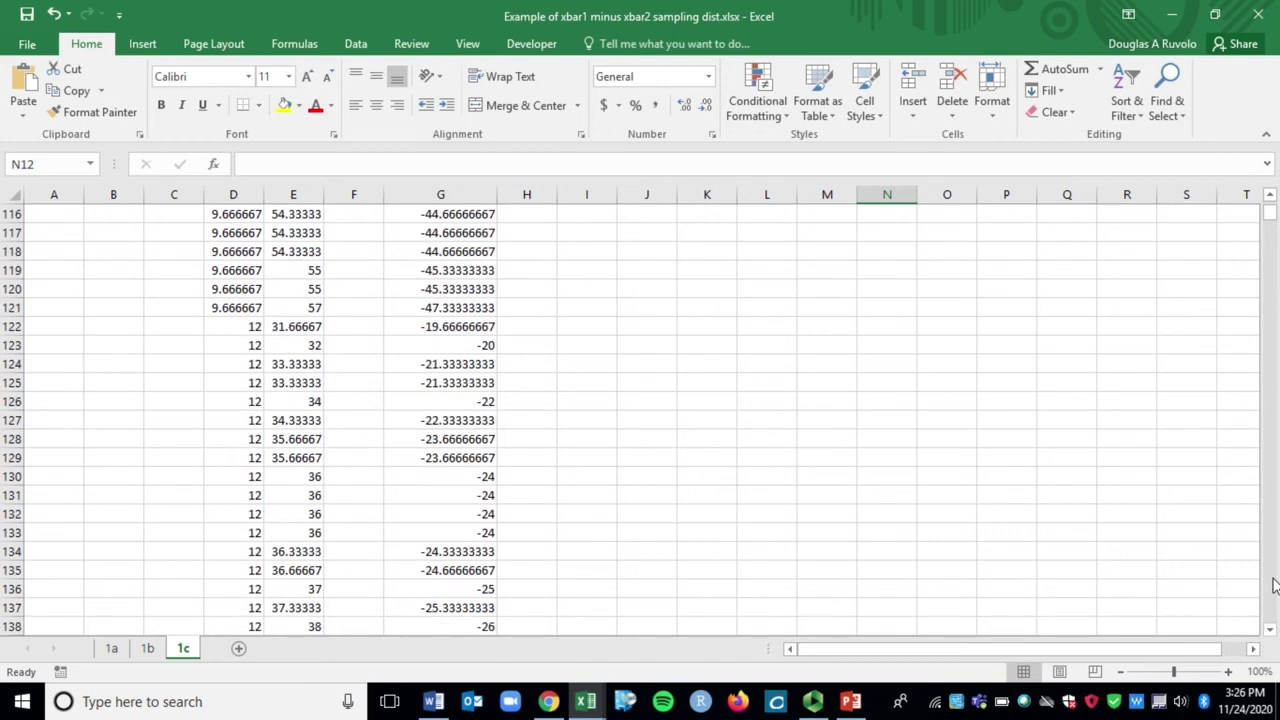
left_click(252, 326)
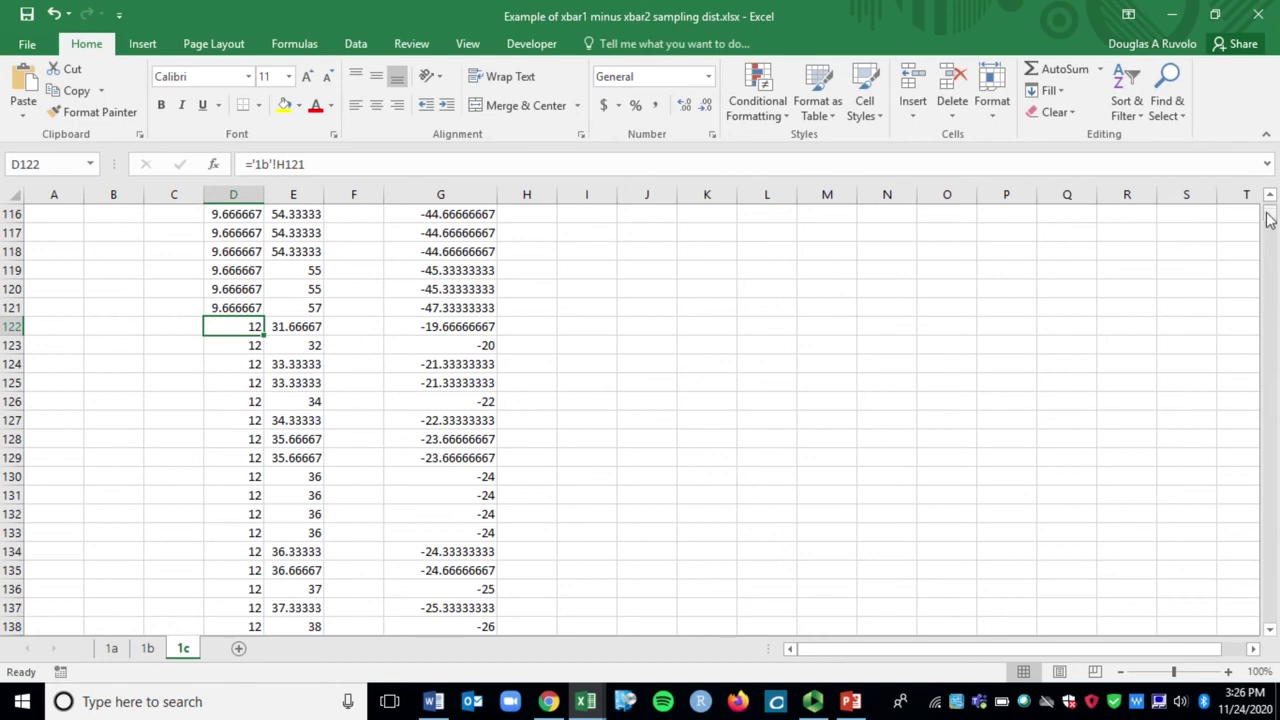
left_click_drag(1270, 220, 1270, 205)
left_click(61, 236)
left_click_drag(61, 236, 66, 251)
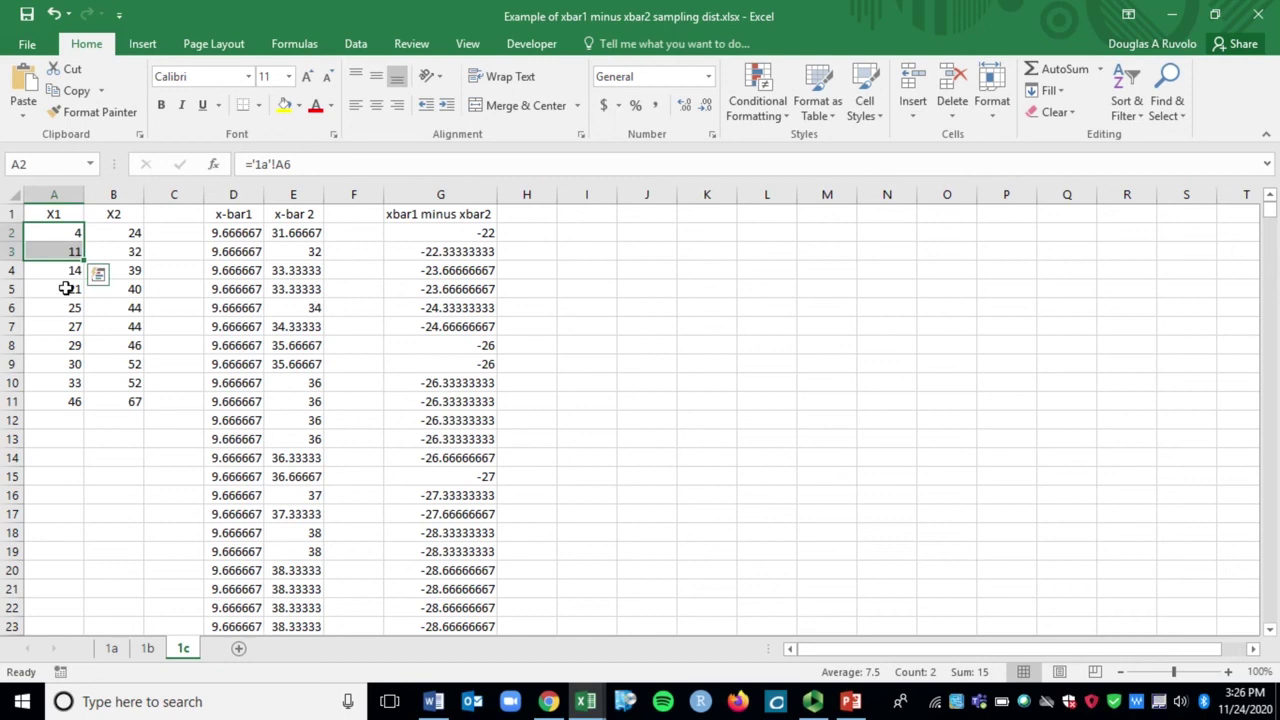
left_click(65, 289, "ctrl")
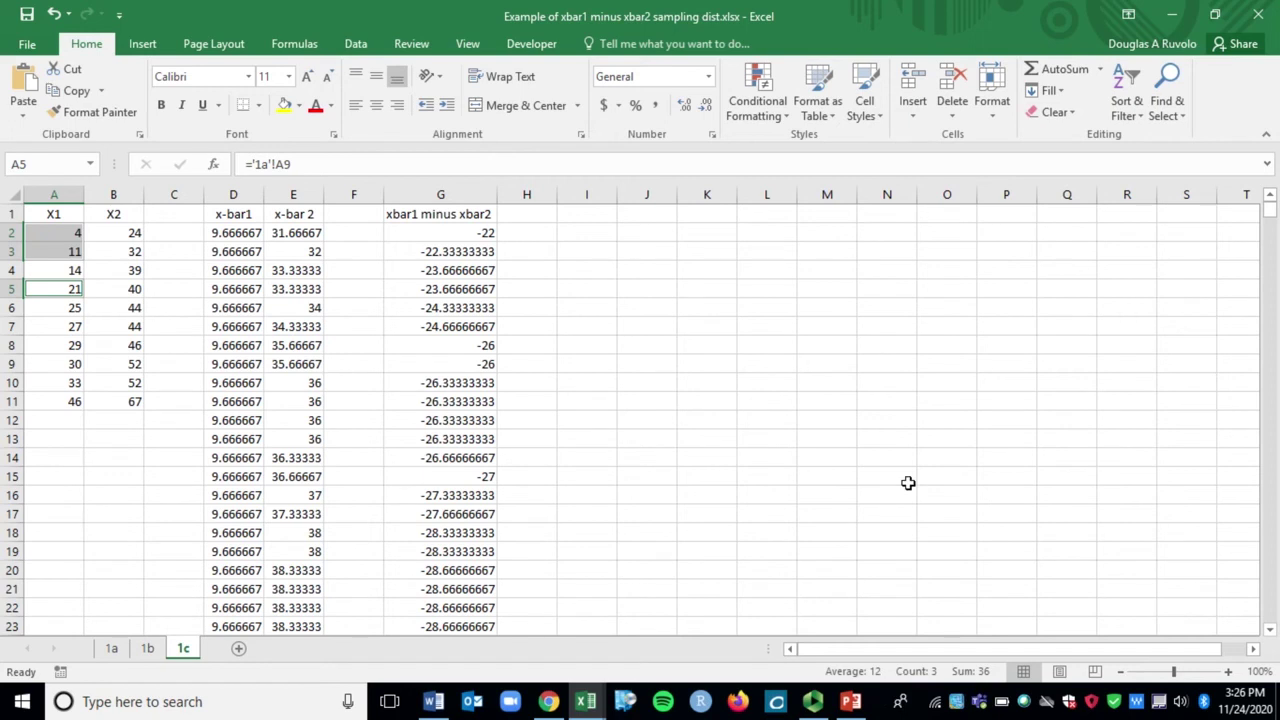
Go through the first differences in the xbar1 minus xbar2 column cell by cell, and return to row 1 at J1.
left_click(482, 233)
key("Down")
key("Down")
key("Down")
key("Down")
key("Down")
key("Down")
key("Down")
key("Down")
key("Down")
key("Down")
key("Down")
key("Down")
key("Down")
key("Down")
key("Down")
key("Down")
key("Up")
key("Up")
key("Up")
key("Up")
key("Up")
key("Up")
key("Up")
key("Up")
key("Up")
key("Up")
key("Up")
key("Up")
key("Up")
key("Up")
key("Up")
key("Up")
key("Up")
key("Right")
key("Right")
key("Right")
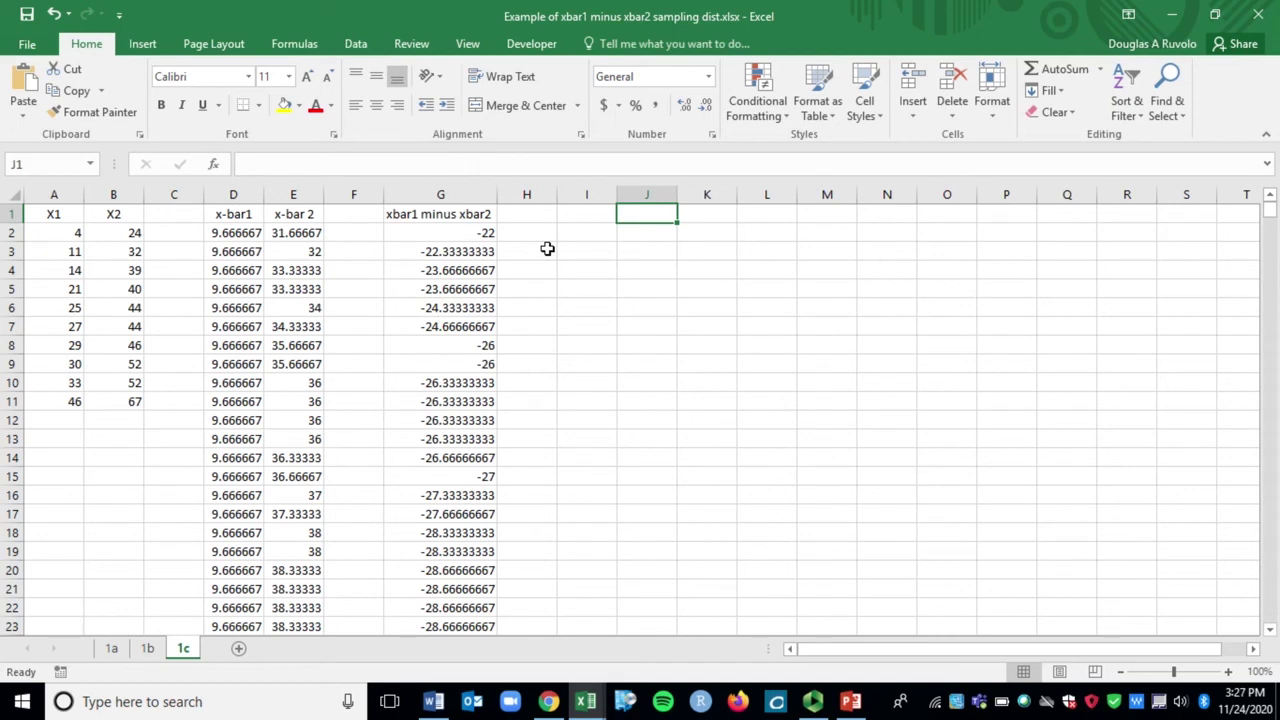
Highlight the xbar1 minus xbar2 differences in G2:G90 to examine their distribution, and clear the highlight by selecting empty cell O5.
left_click(482, 230)
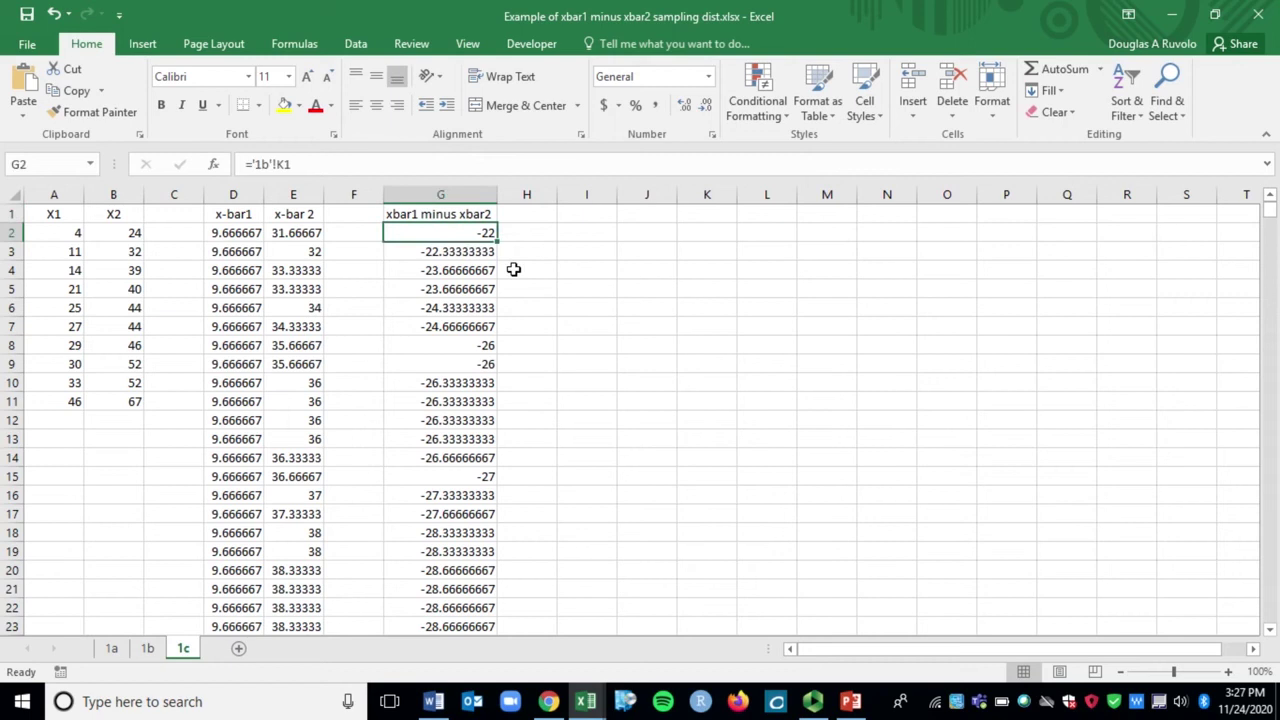
key("shift+Down")
key("shift+Down")
key("shift+Down")
key("shift+Down")
key("shift+Down")
key("shift+Down")
key("shift+Down")
key("shift+Down")
key("shift+Down")
key("shift+Down")
key("shift+Down")
key("shift+Down")
key("shift+Down")
key("shift+Down")
key("shift+Down")
key("shift+Down")
key("shift+Down")
key("shift+Down")
key("shift+Down")
key("shift+Down")
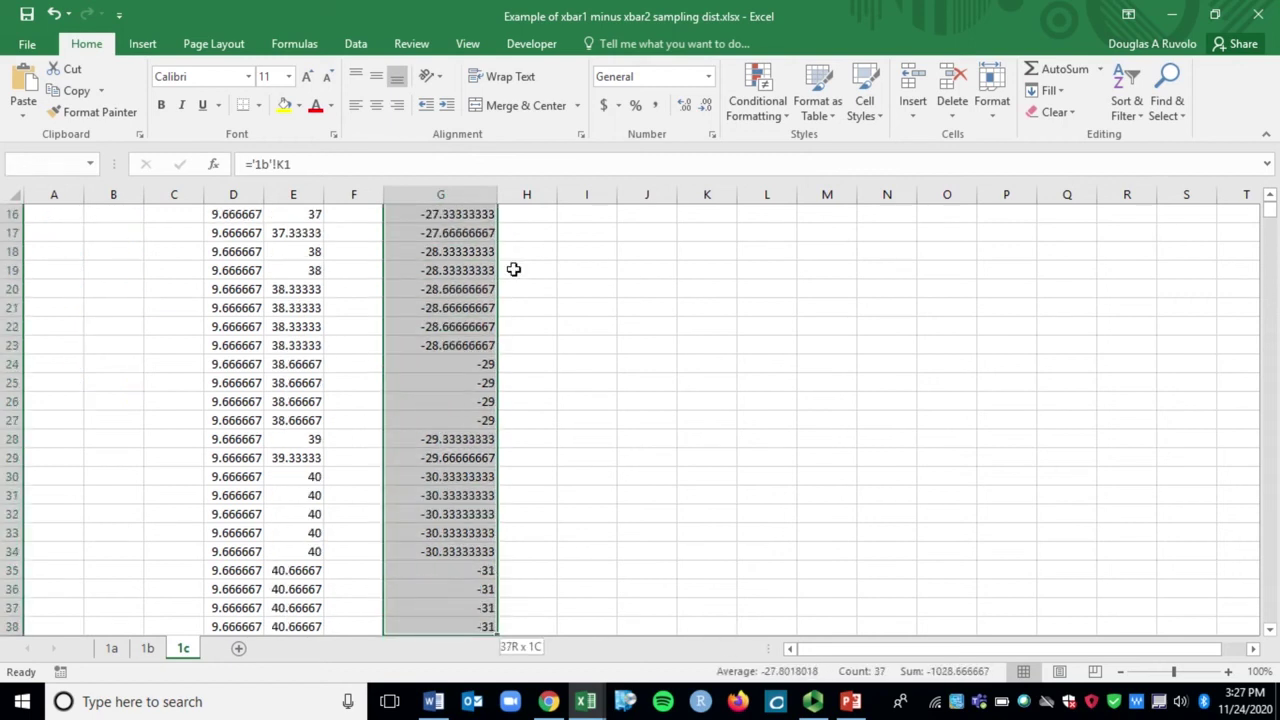
key("shift+Down")
key("shift+Down")
key("shift+Down")
key("shift+Down")
key("shift+Down")
key("shift+Down")
key("shift+Down")
key("shift+Down")
key("shift+Down")
key("shift+Down")
key("shift+Down")
key("shift+Down")
key("shift+Down")
key("shift+Down")
key("shift+Down")
key("shift+Down")
key("shift+Down")
key("shift+Down")
key("shift+Down")
key("shift+Down")
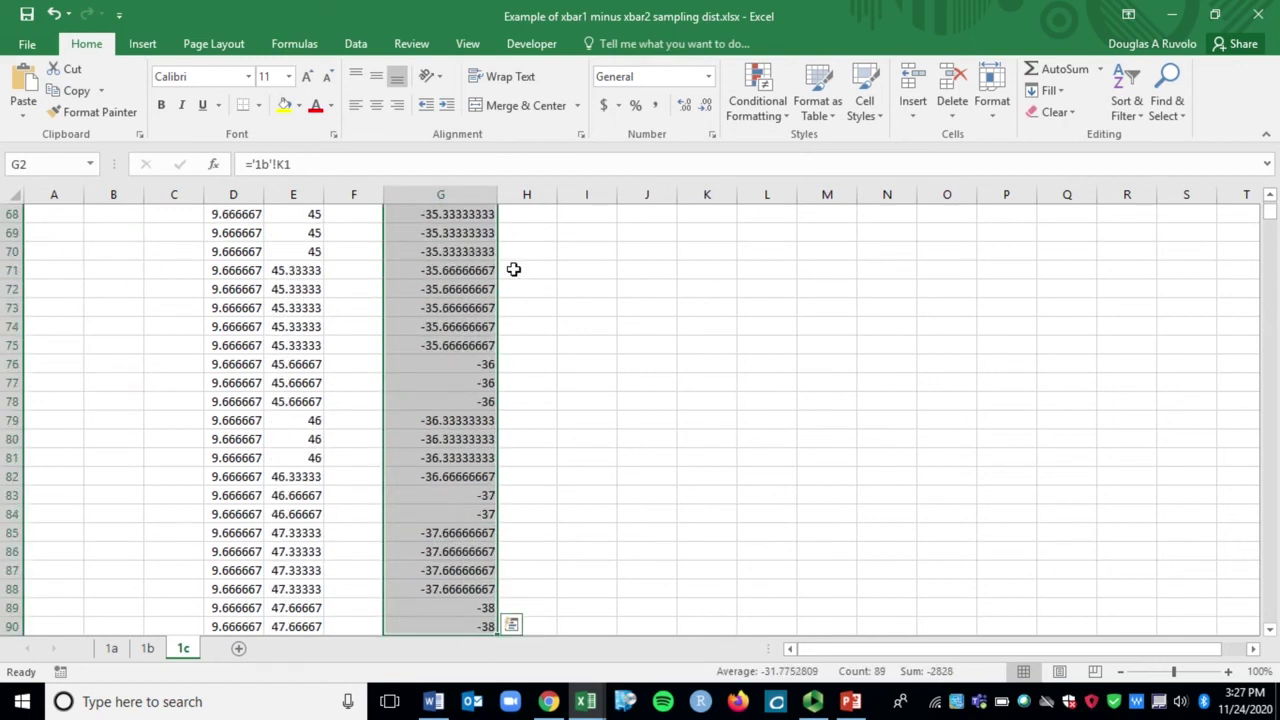
left_click_drag(1266, 229, 1266, 207)
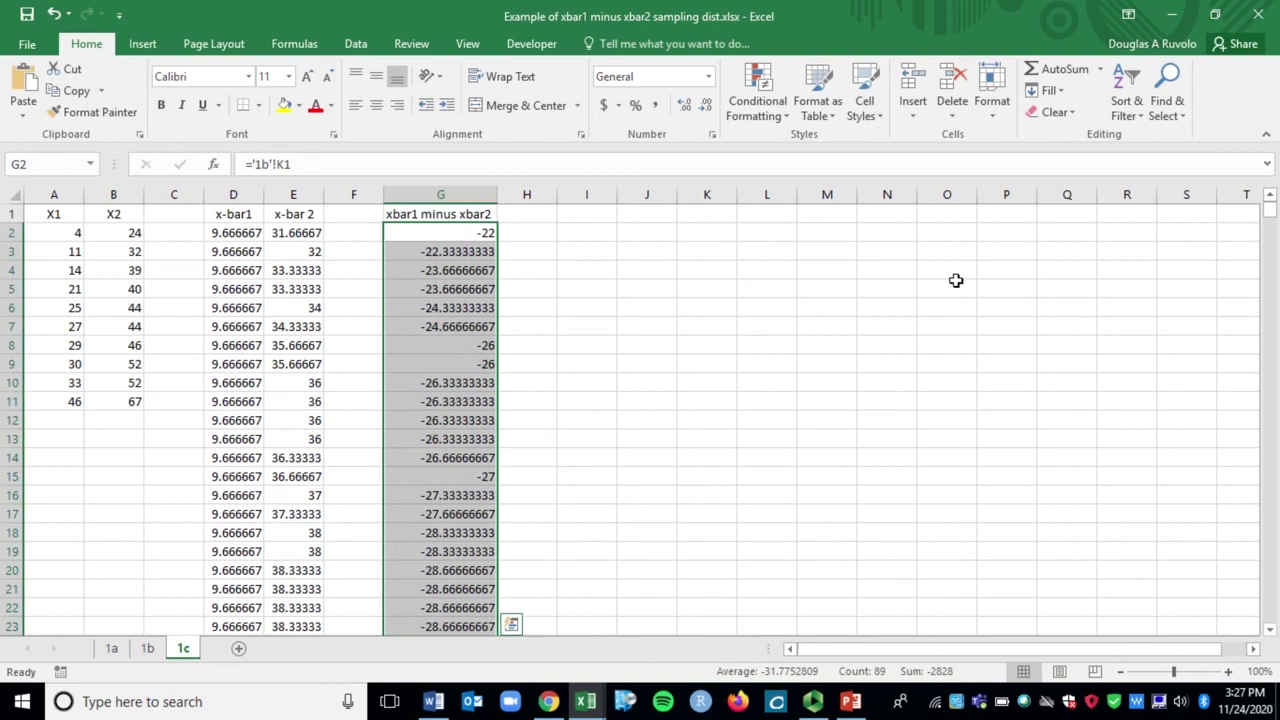
left_click(947, 289)
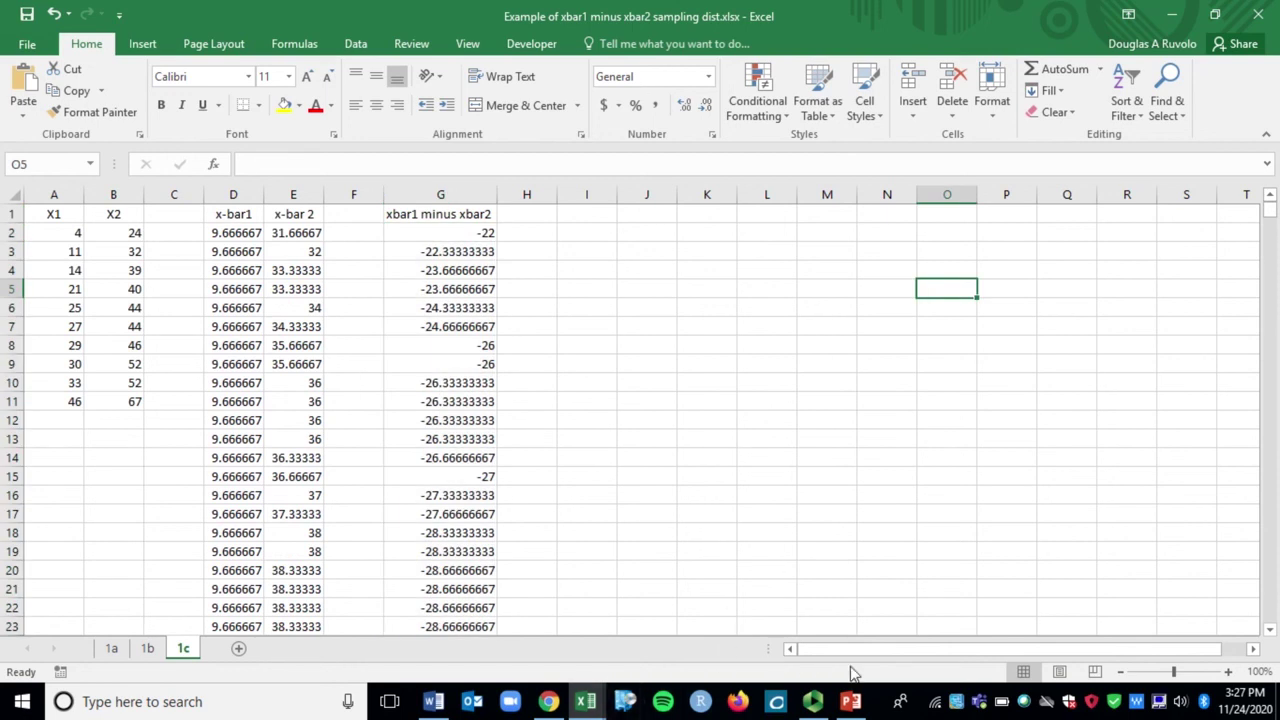
Switch to StatCrunch in Chrome, graph frequency histograms of X1 and X2, and close the graph window after viewing both.
left_click(548, 701)
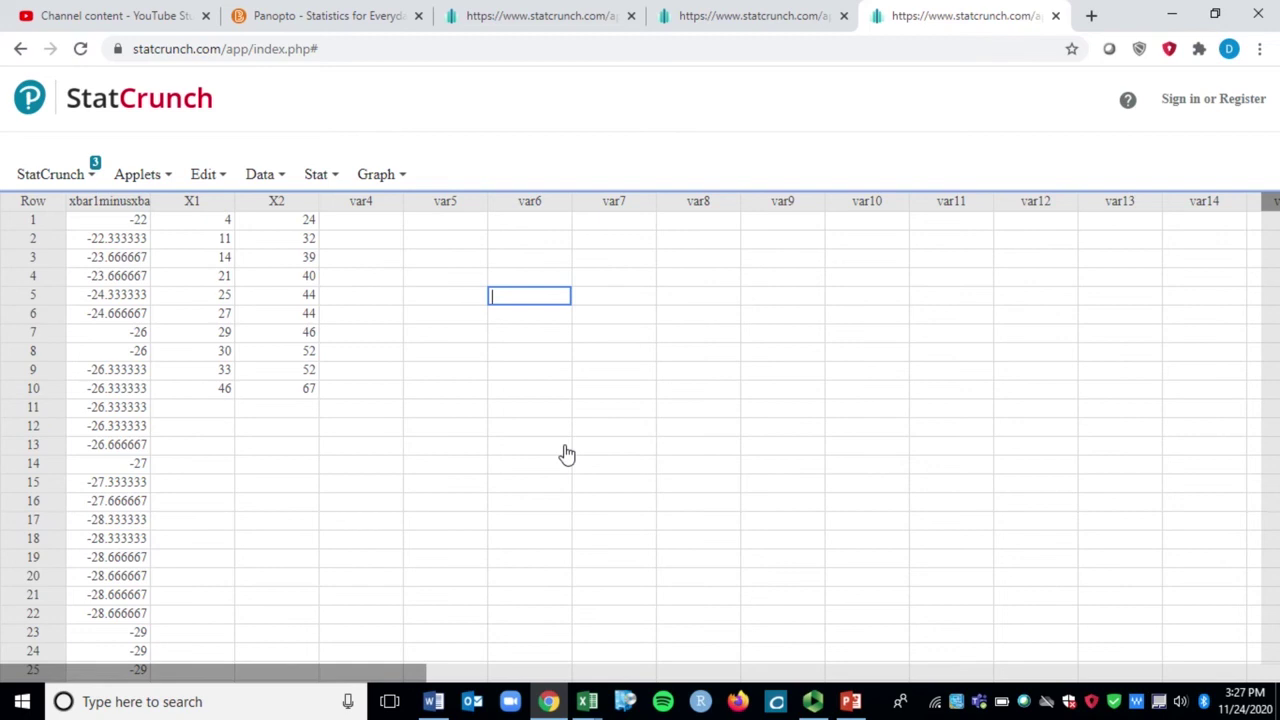
left_click(372, 176)
left_click(372, 178)
left_click(380, 178)
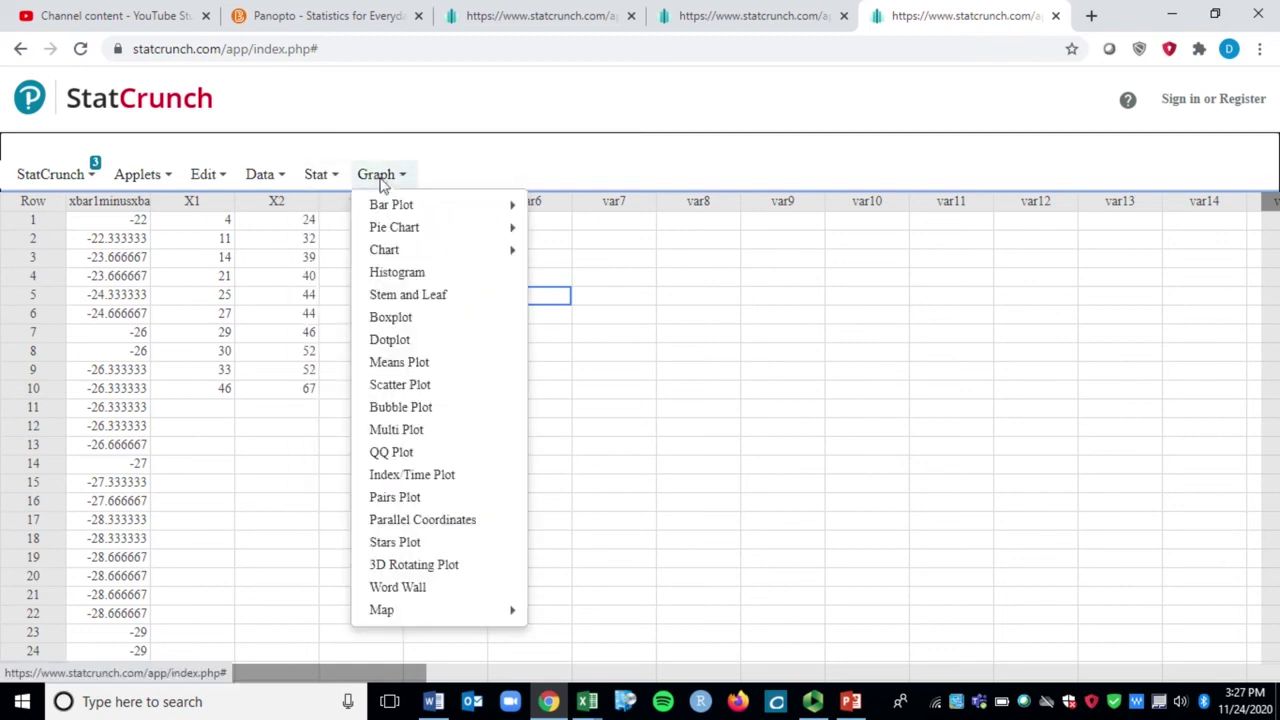
left_click(400, 273)
left_click(434, 168)
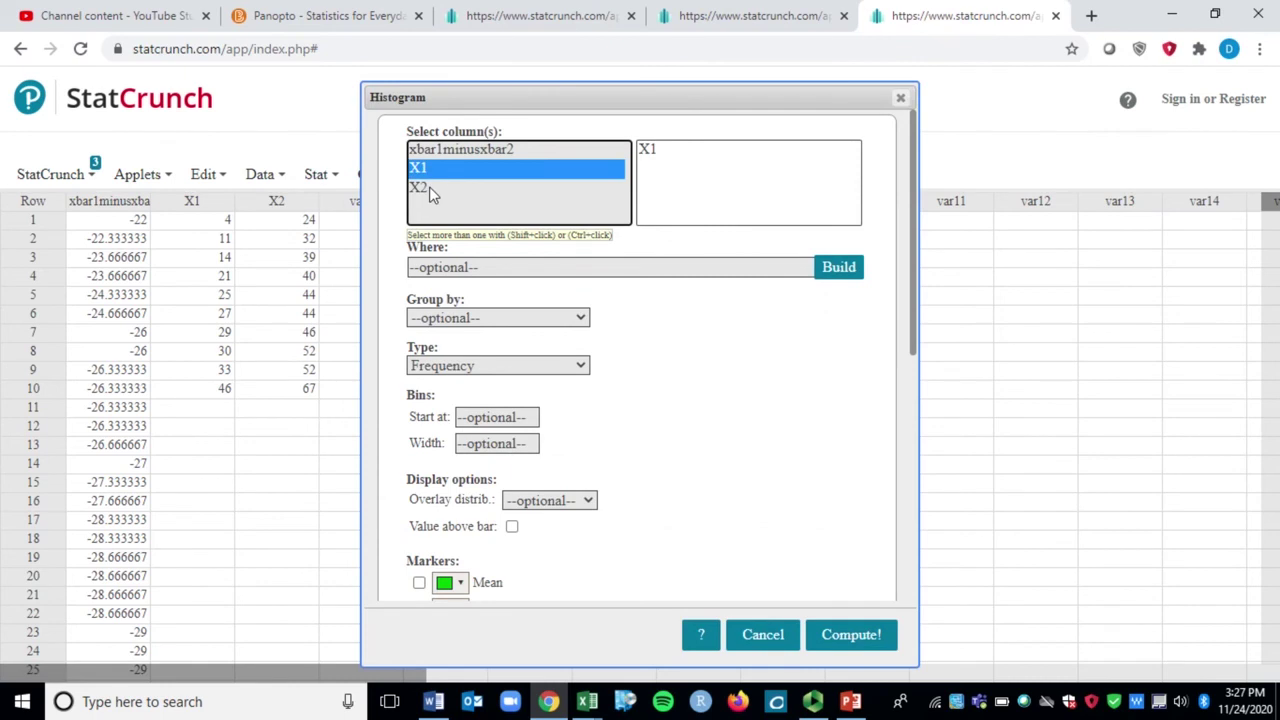
left_click(420, 188, "ctrl")
left_click(851, 633)
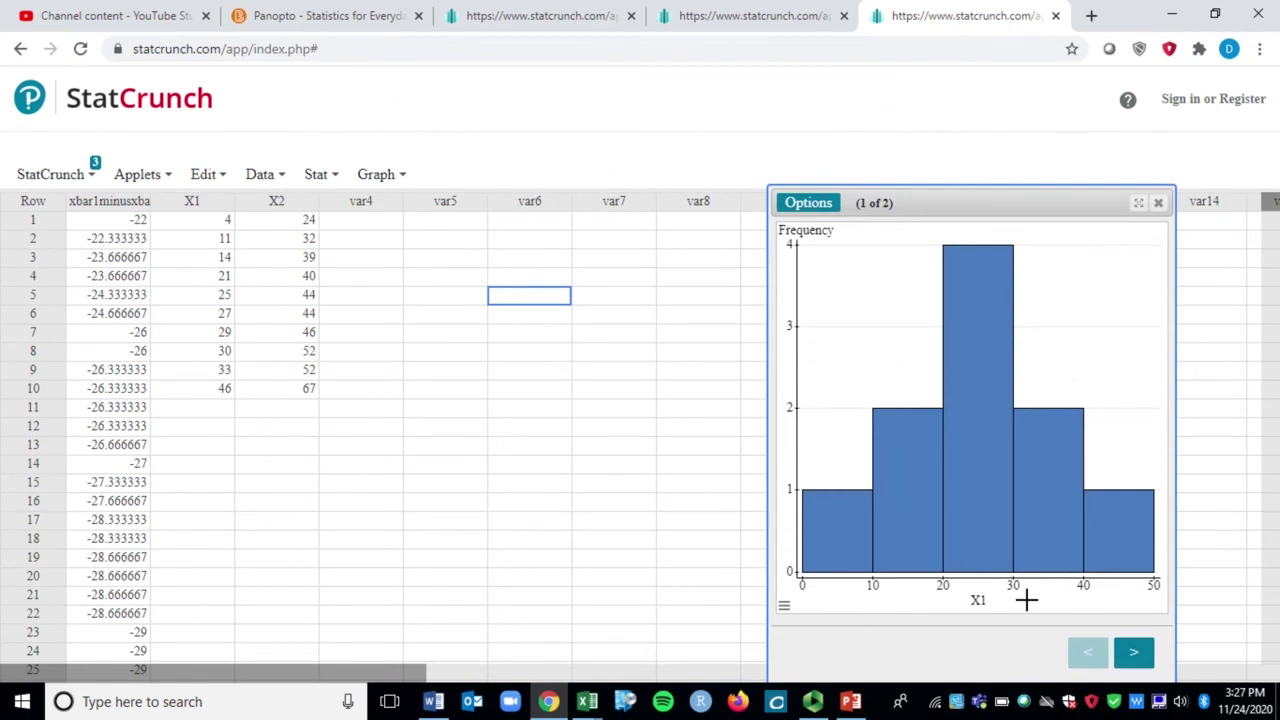
left_click(1130, 657)
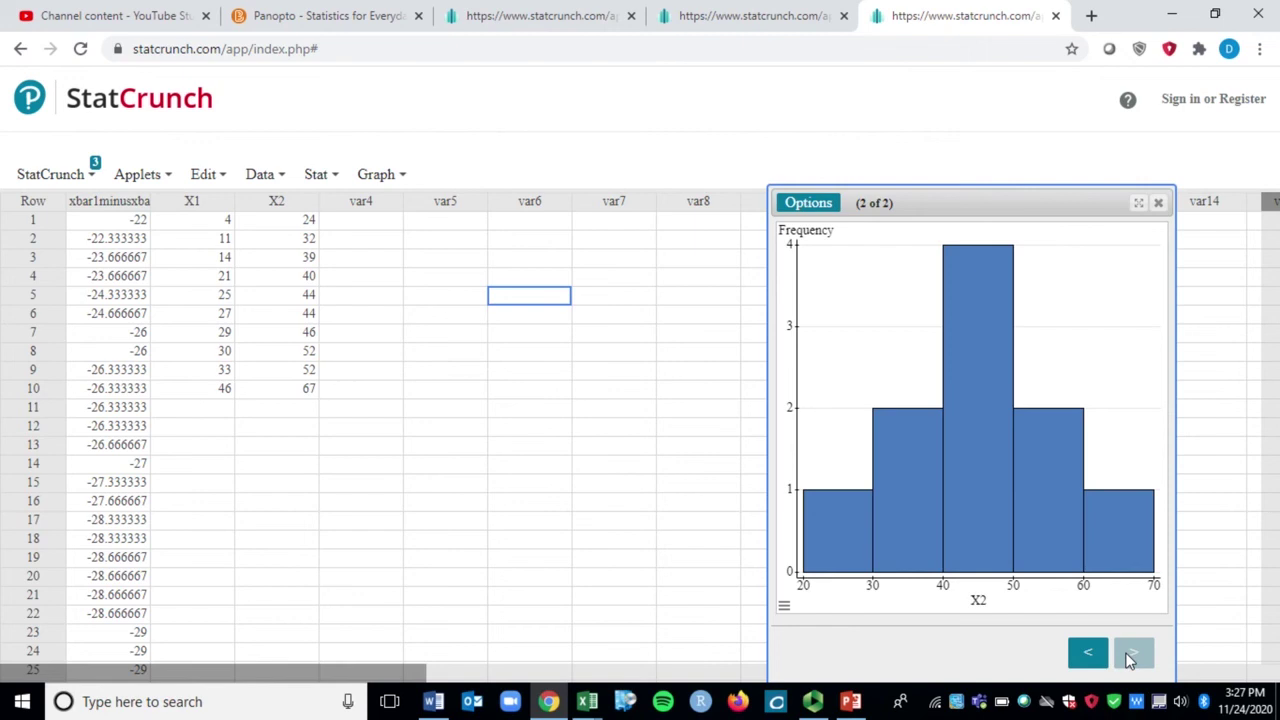
left_click(1158, 203)
Graph a frequency histogram of xbar1minusxbar2 with a bin width of 2 and inspect its bars along the axis.
left_click(385, 175)
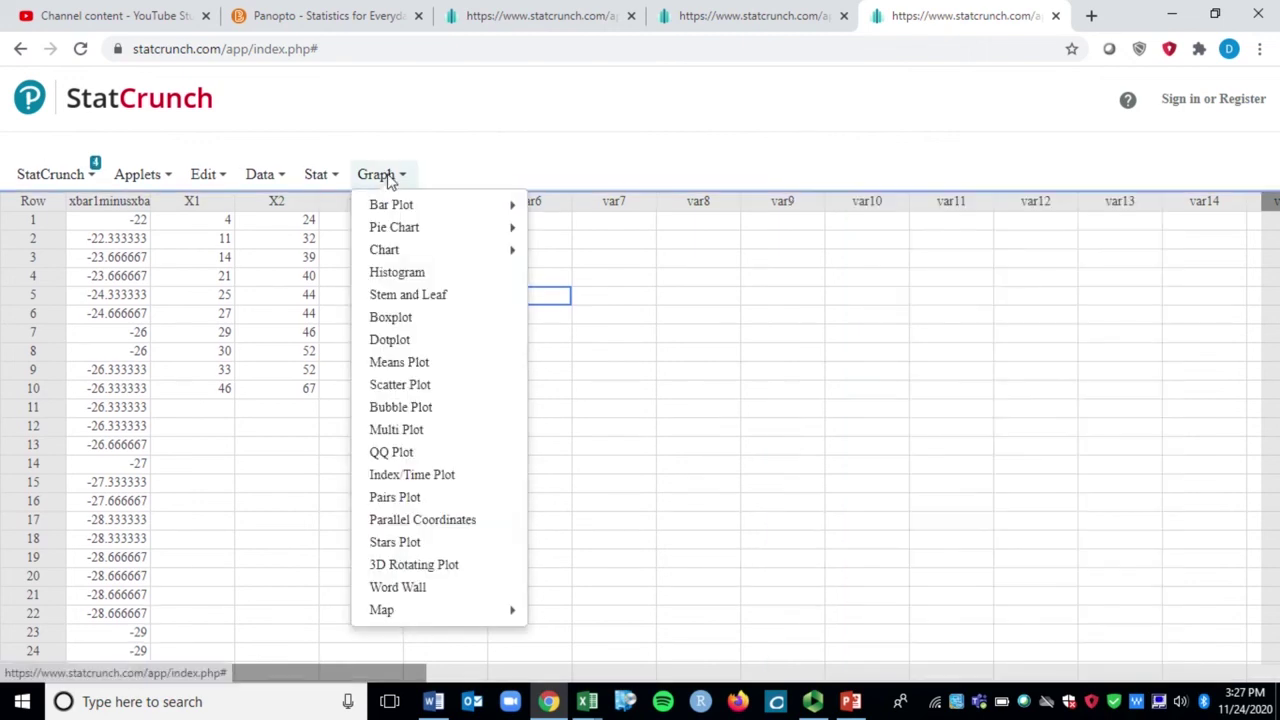
left_click(409, 272)
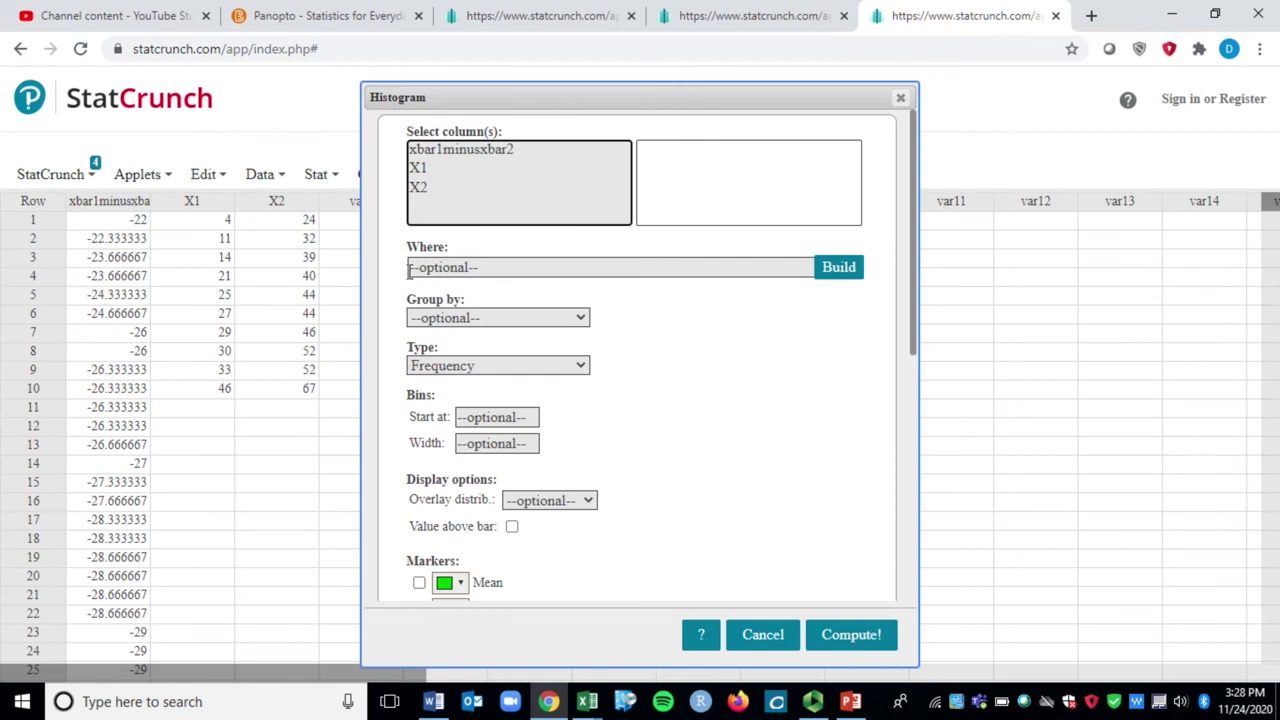
left_click(455, 152)
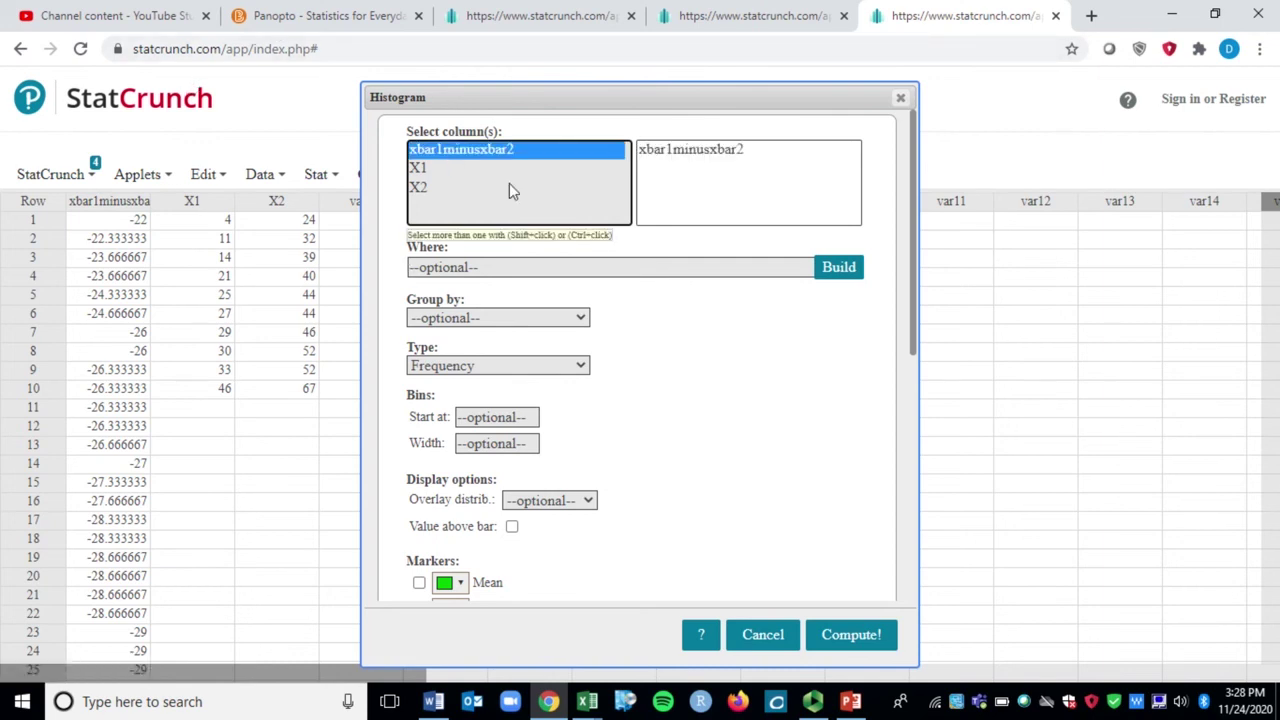
left_click(515, 445)
type("2")
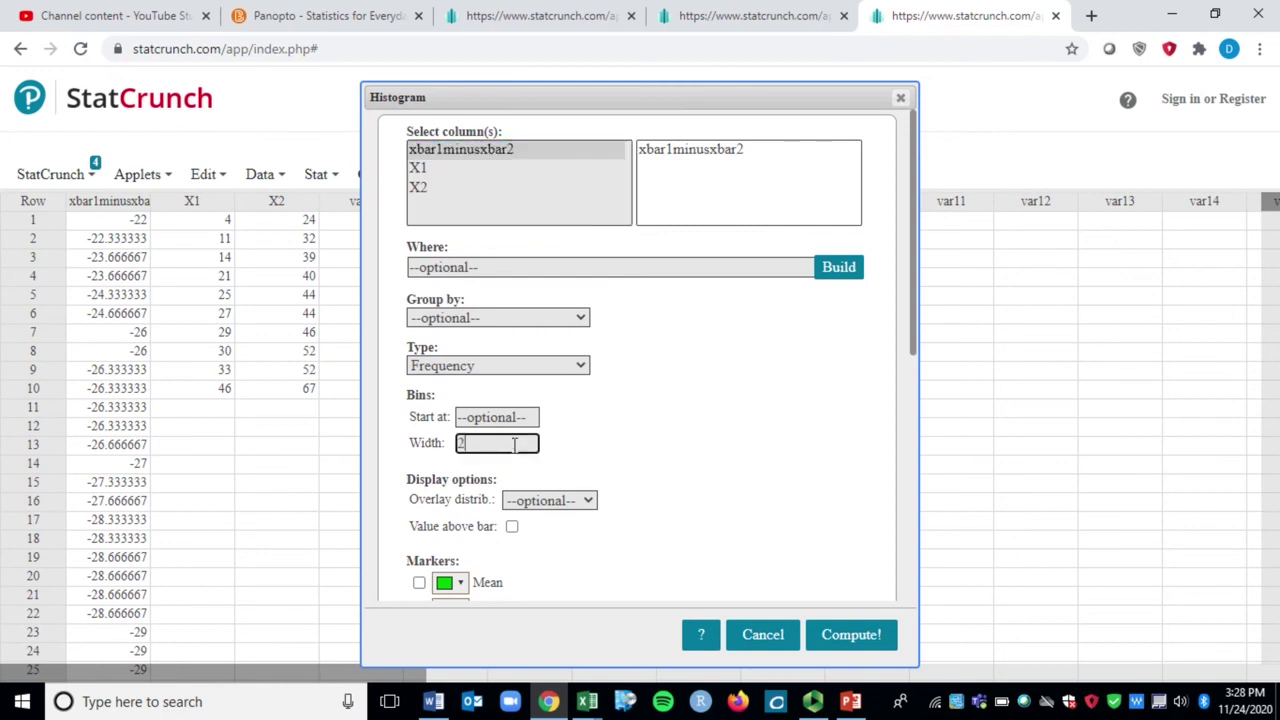
left_click(846, 632)
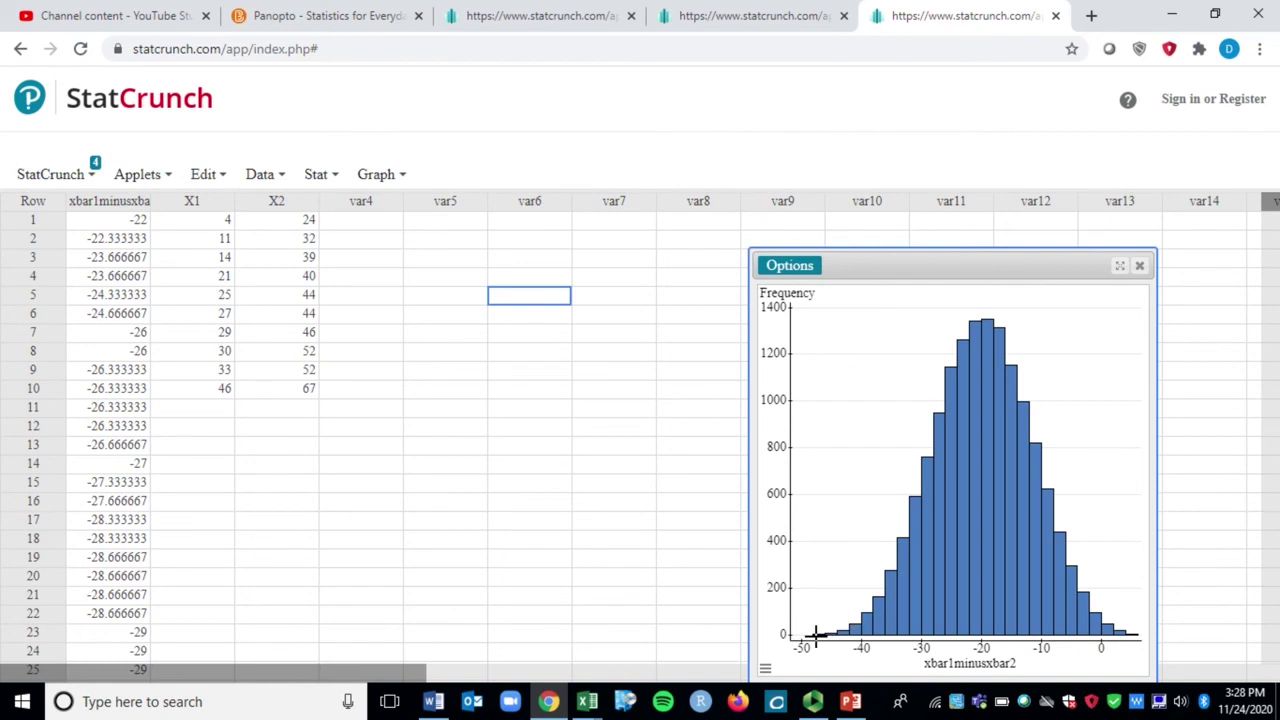
mouse_move(936, 629)
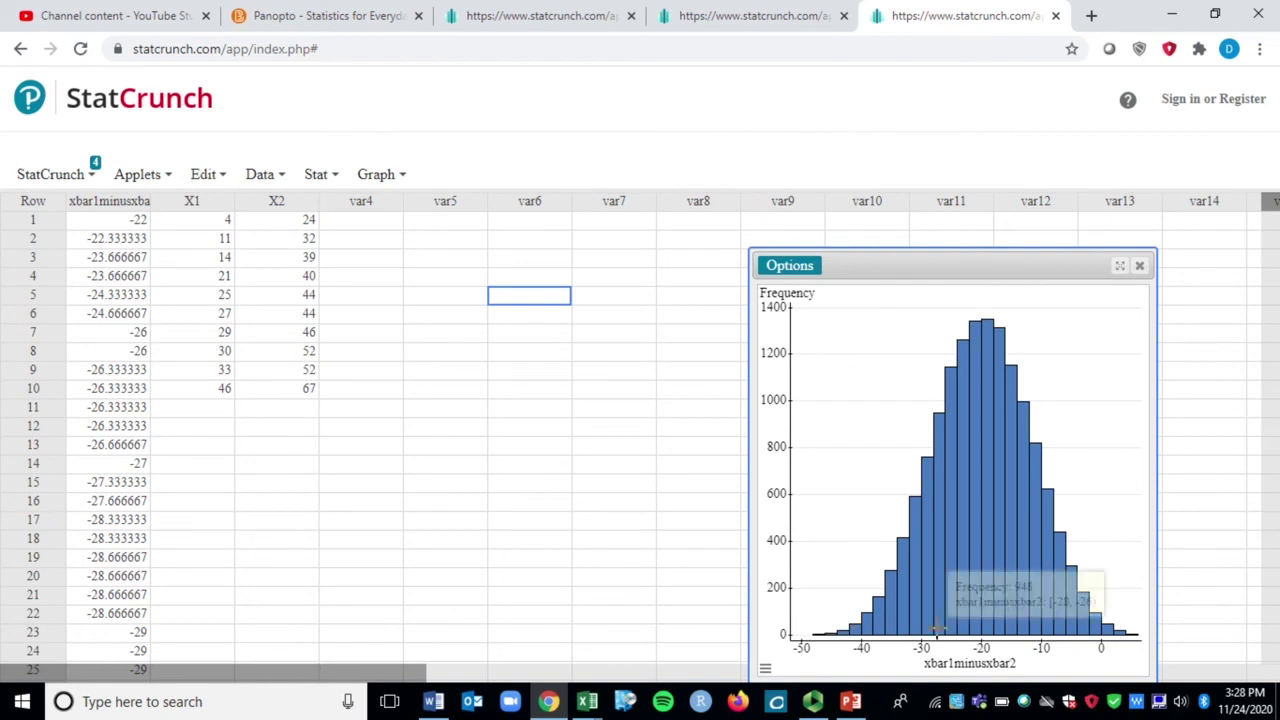
mouse_move(1128, 632)
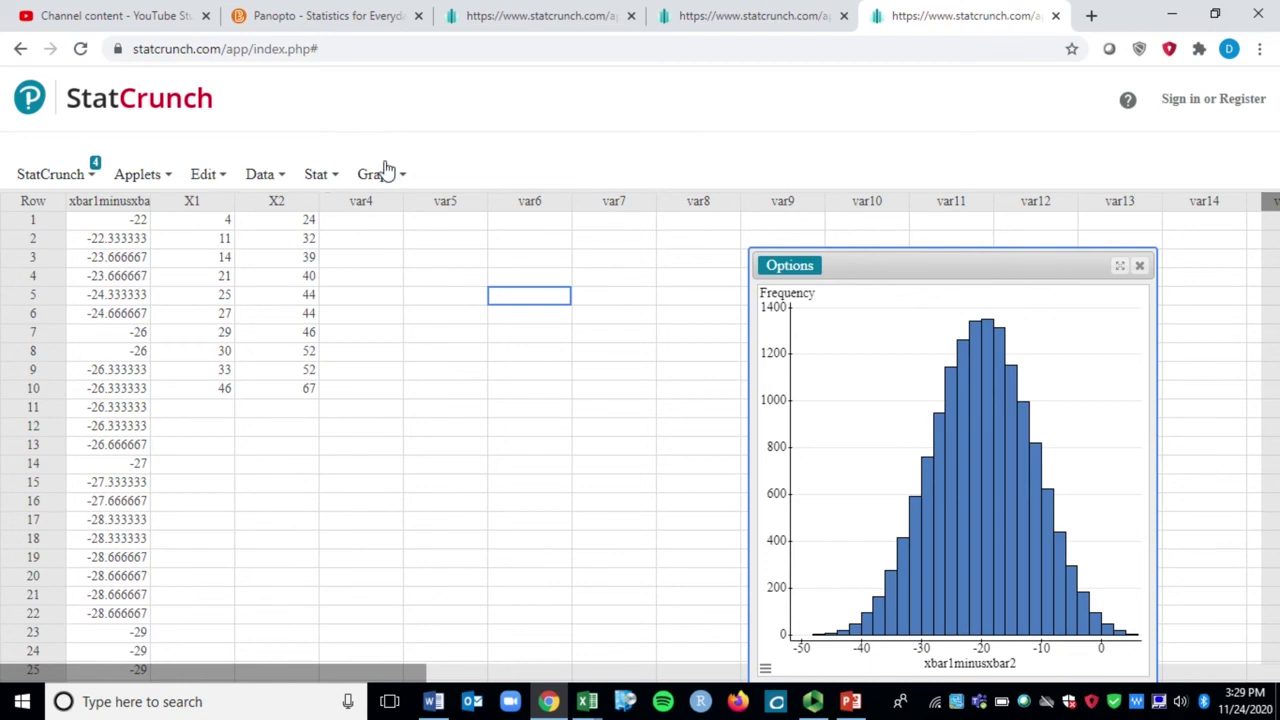
Compute column summary statistics for X1, X2 and xbar1minusxbar2, and close the results table after reading it.
left_click(317, 176)
left_click(317, 178)
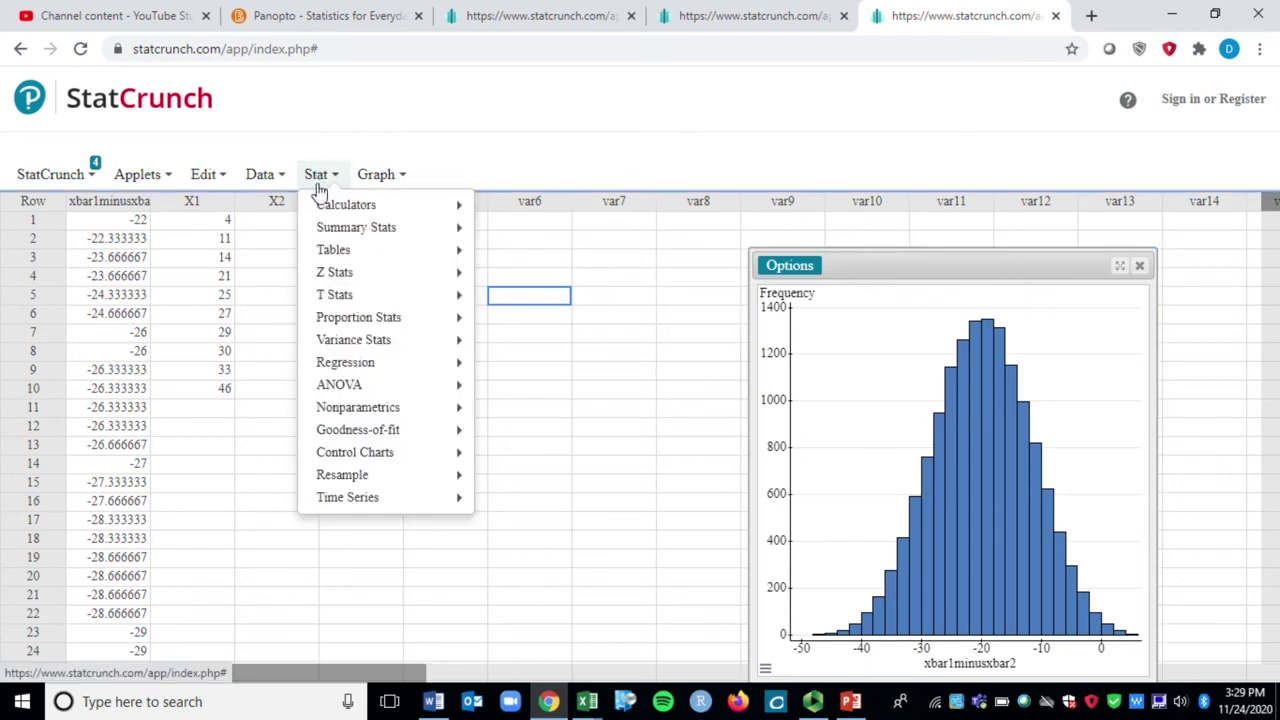
mouse_move(394, 207)
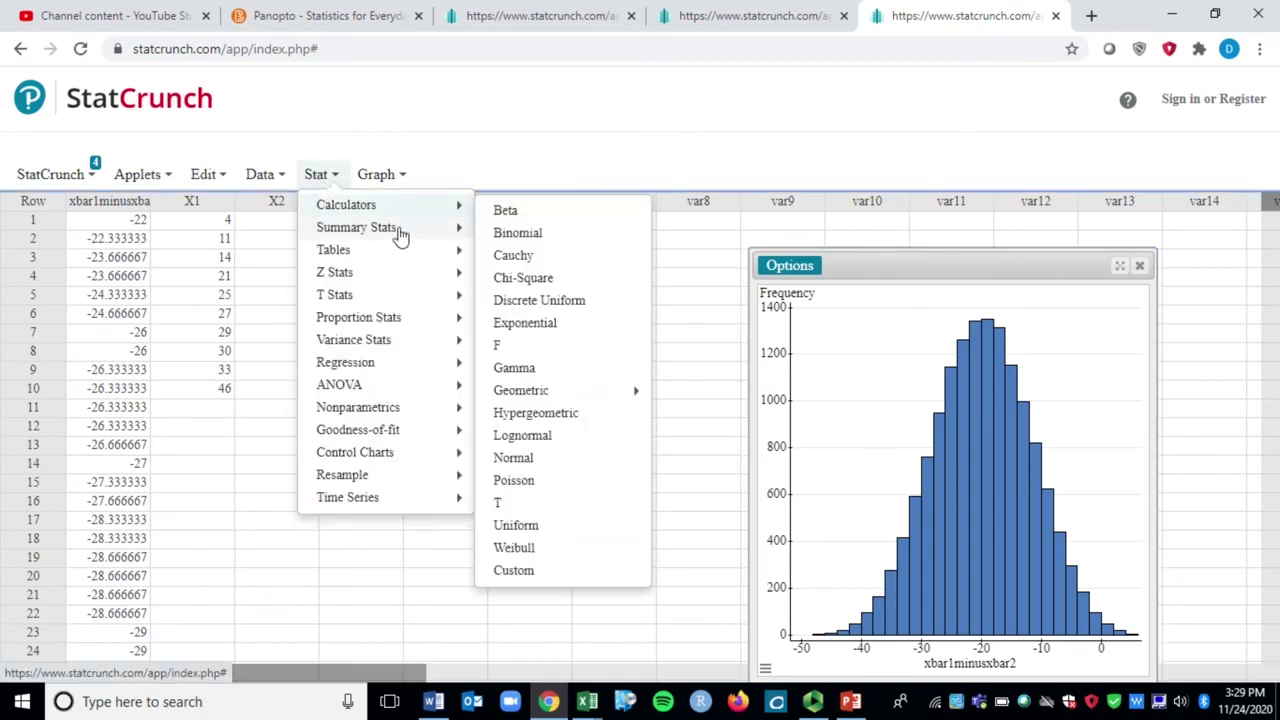
mouse_move(400, 230)
left_click(505, 233)
left_click(450, 148)
left_click(445, 167)
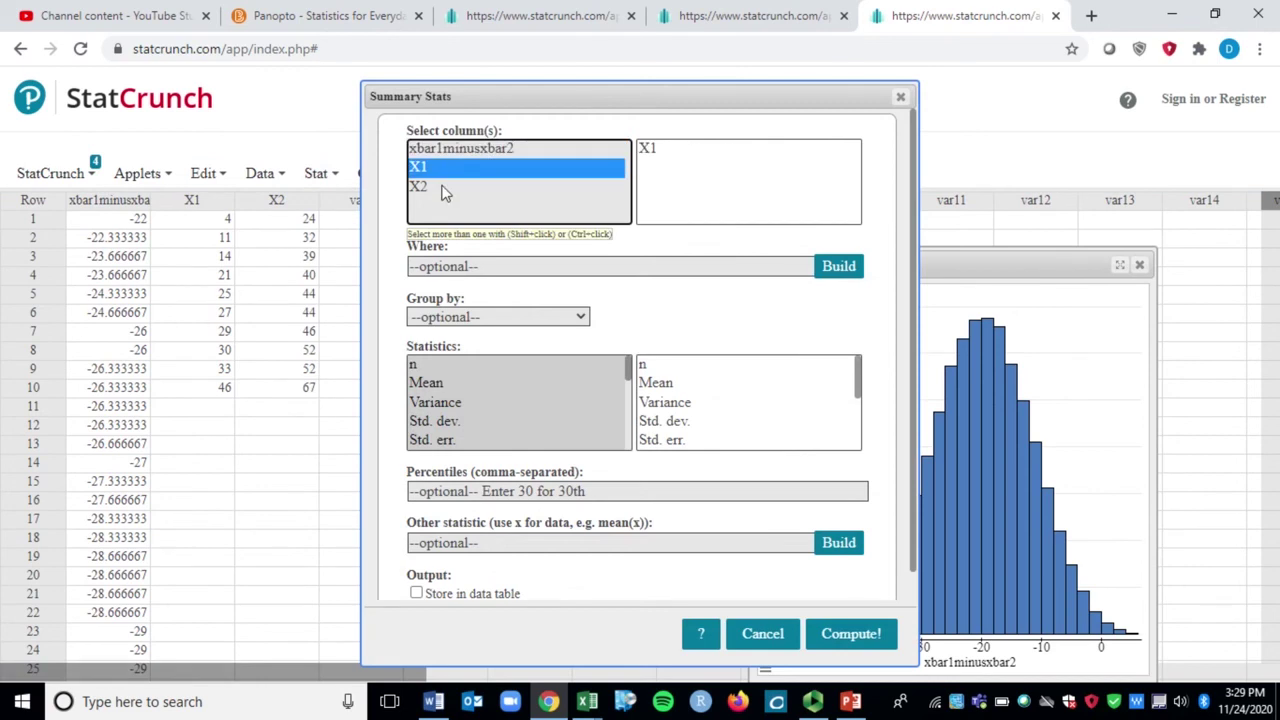
left_click(446, 185, "ctrl")
left_click(461, 151, "ctrl")
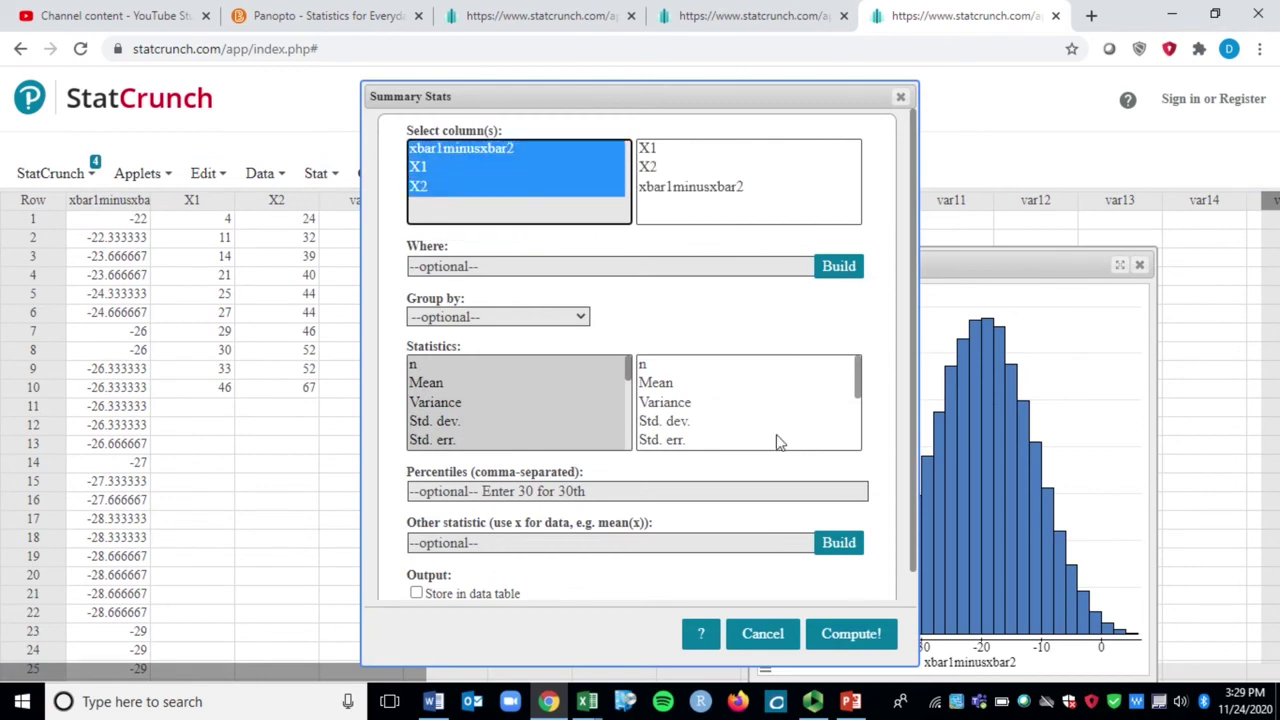
left_click(880, 630)
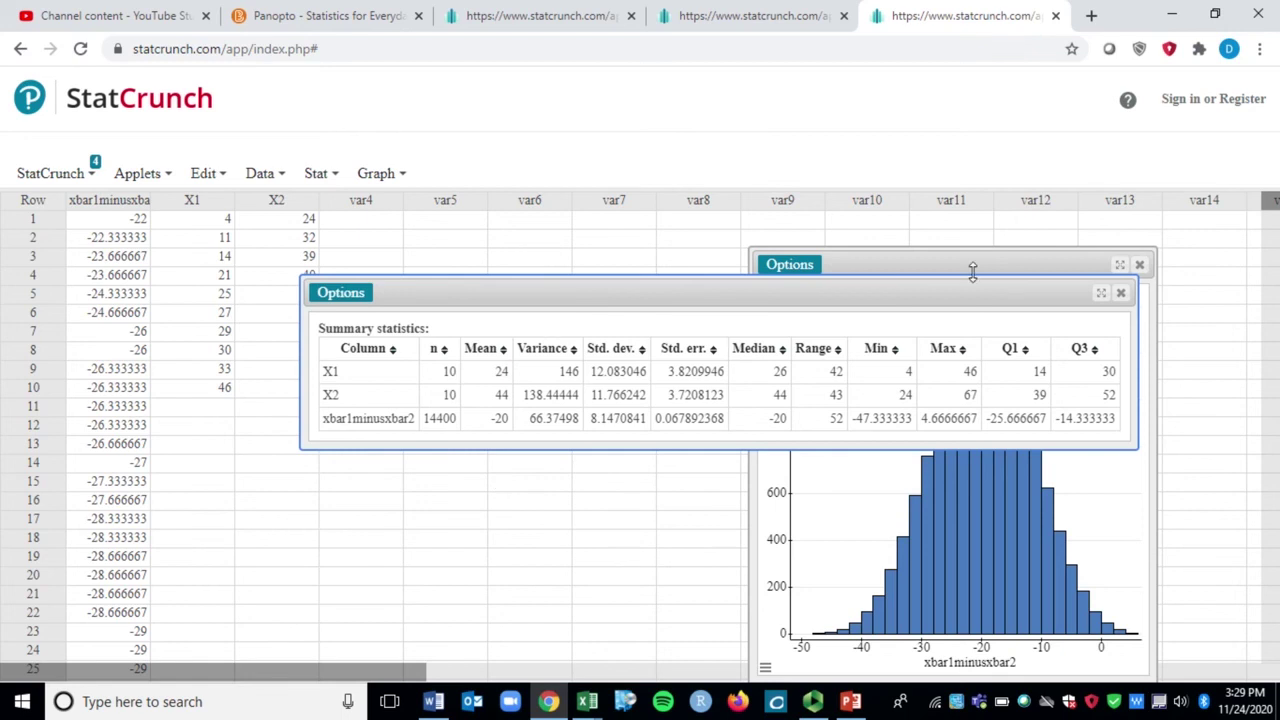
left_click(1121, 293)
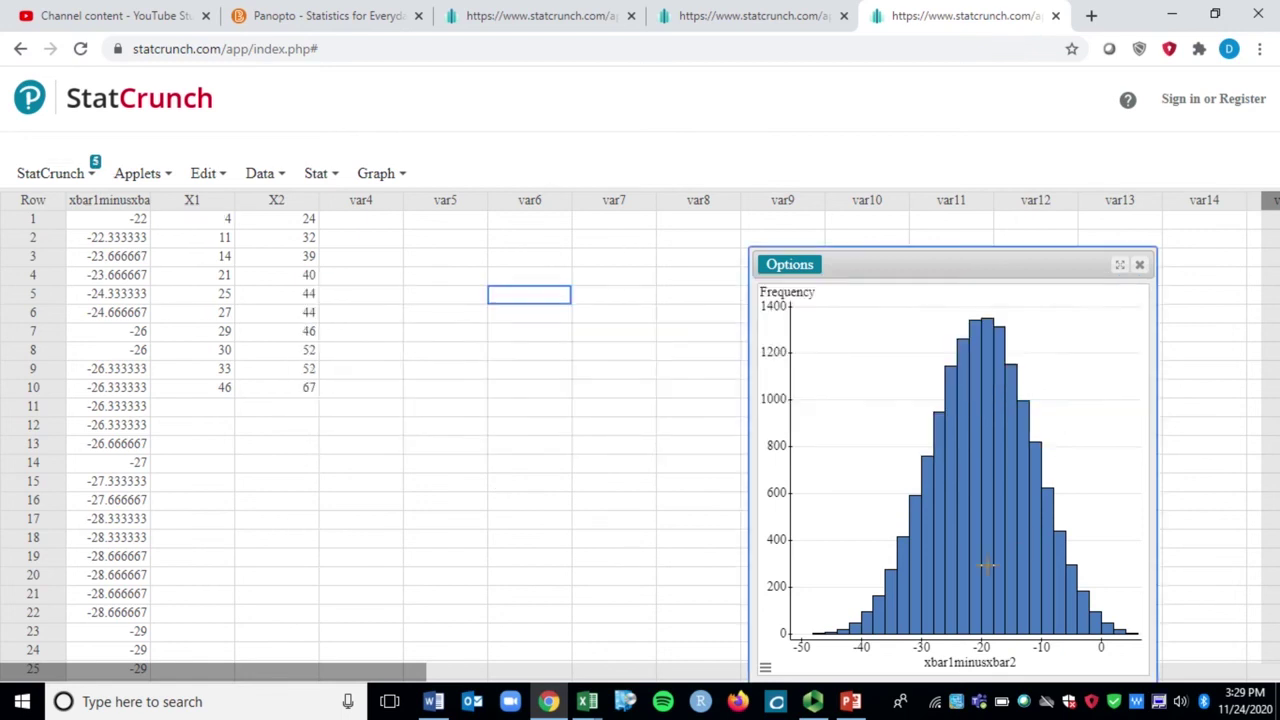
Switch to the Section 11.4 presentation in PowerPoint and go to slide 6 on the confidence interval for comparing two population means.
mouse_move(1027, 627)
mouse_move(1092, 620)
left_click(849, 702)
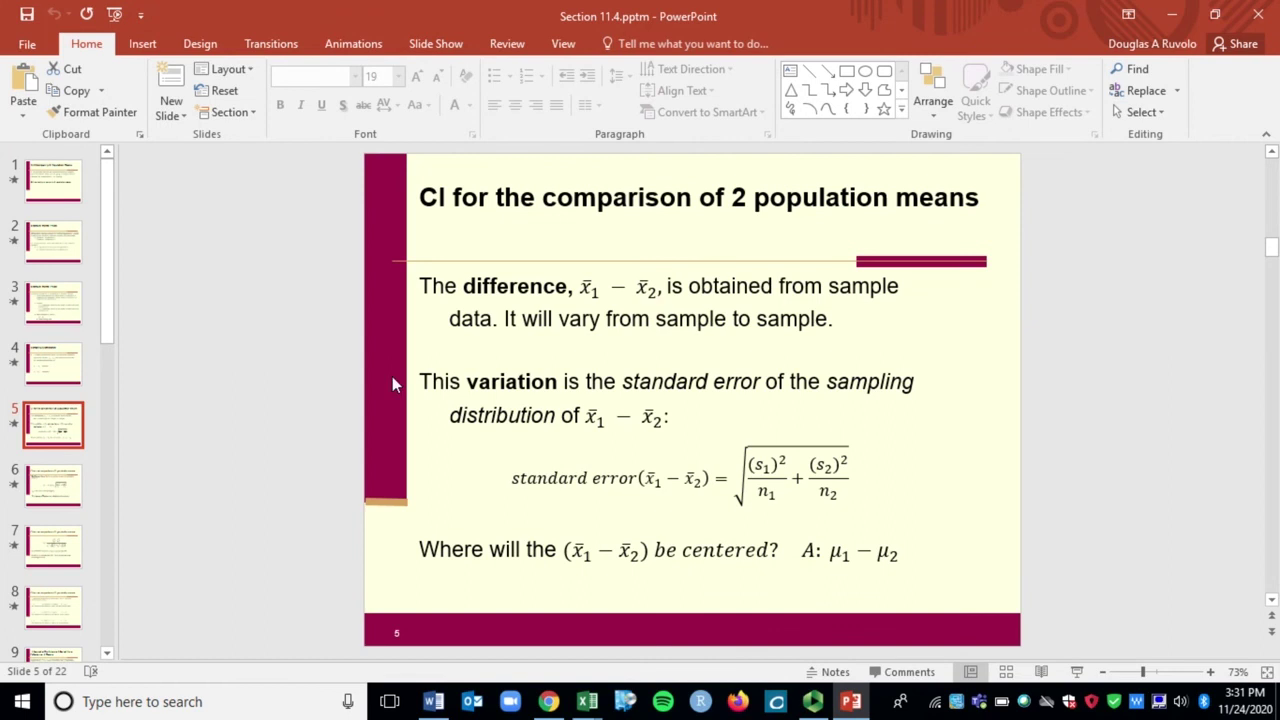
left_click(64, 498)
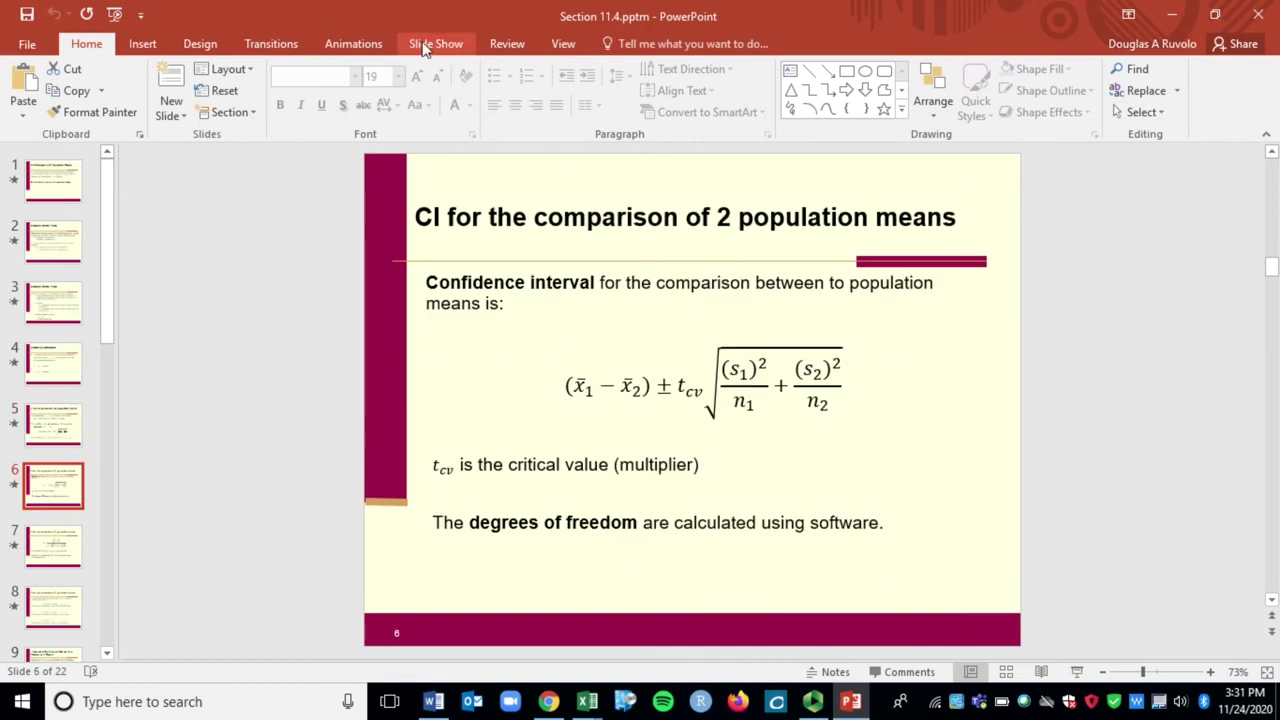